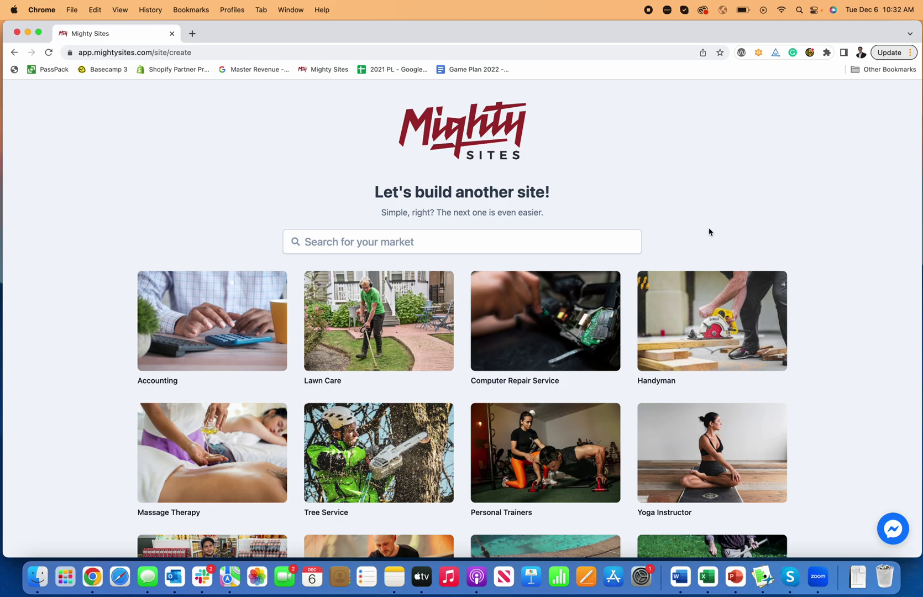
Step: Browse the template grid, then filter the market templates by searching 'plumbe'
scroll(710, 232, "down", 10)
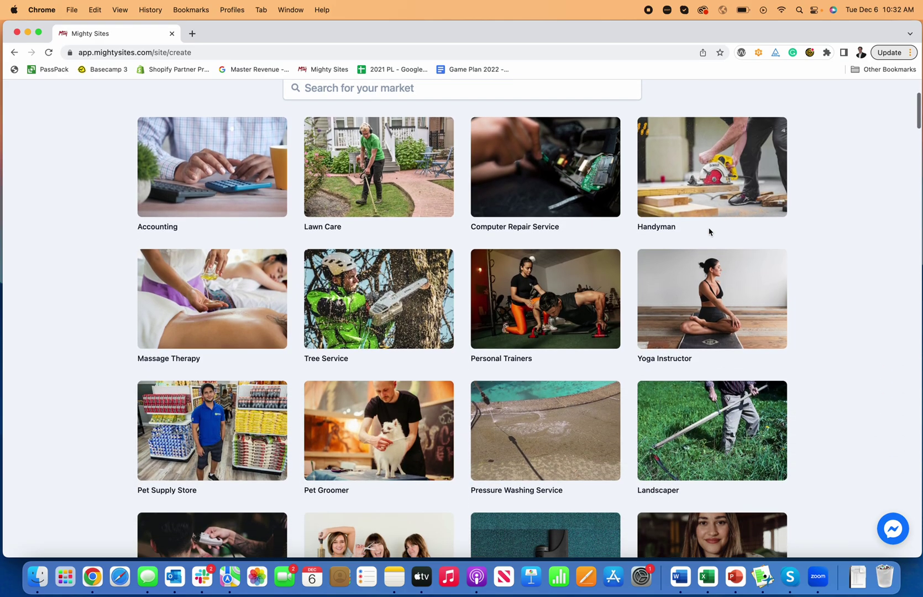
scroll(710, 232, "down", 15)
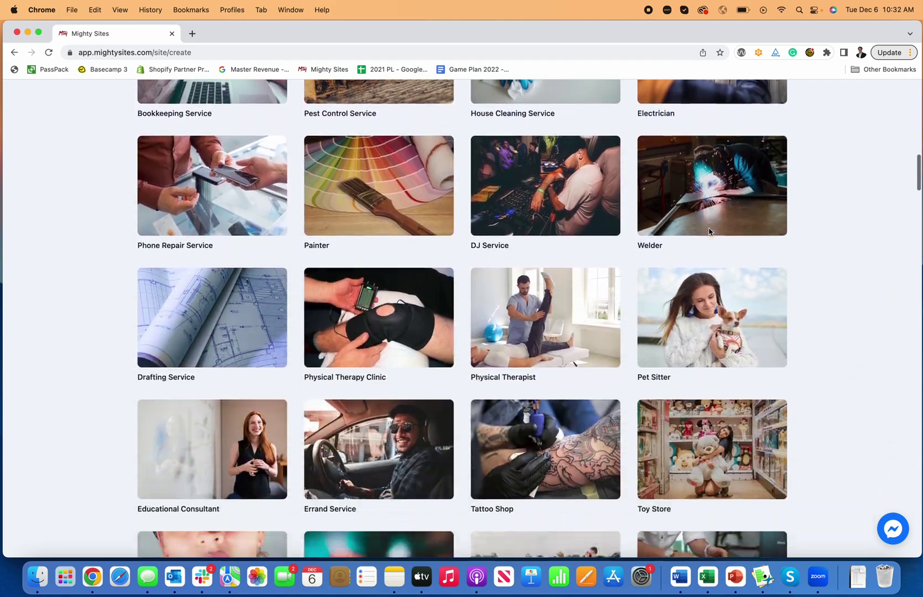
scroll(710, 231, "down", 15)
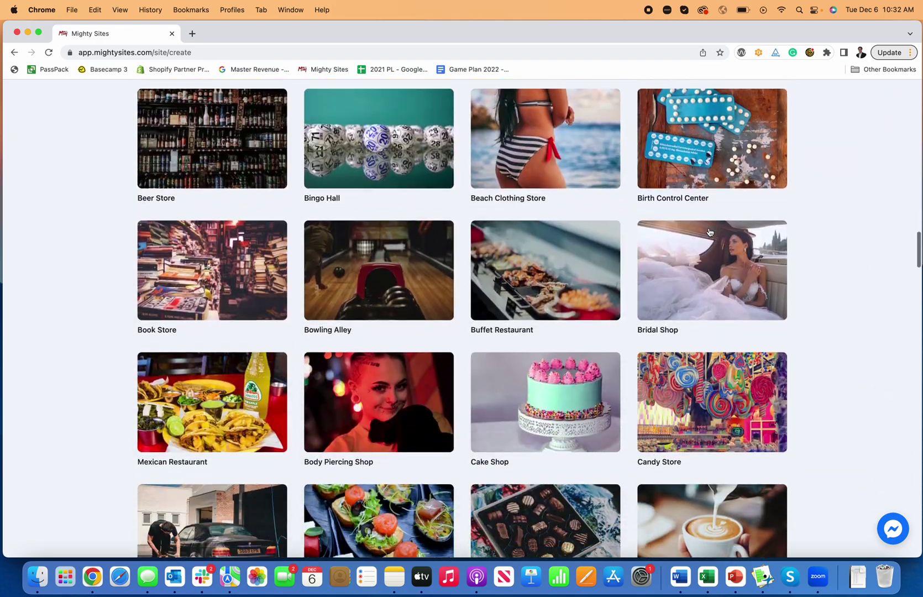
scroll(710, 231, "up", 20)
scroll(710, 231, "up", 10)
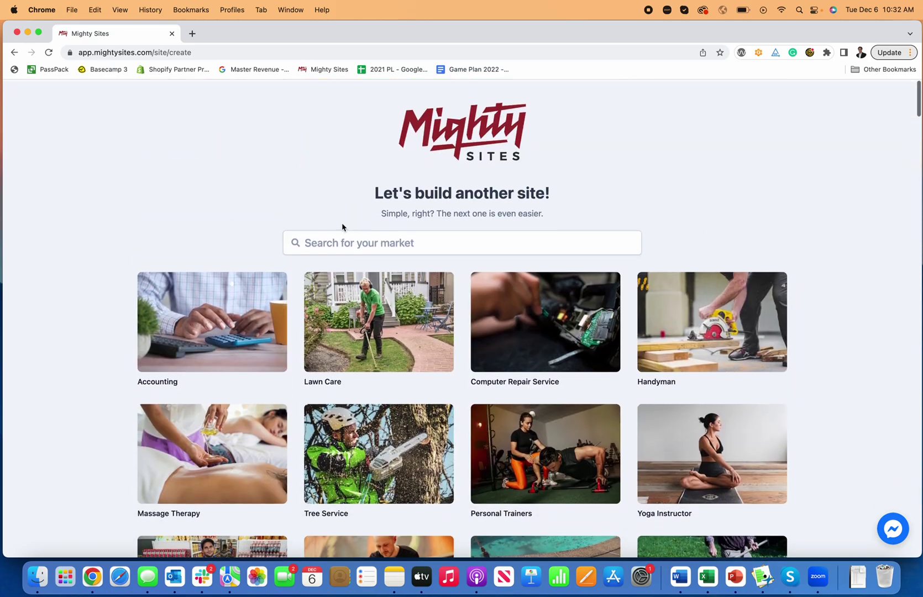
left_click(356, 241)
type("plumbe")
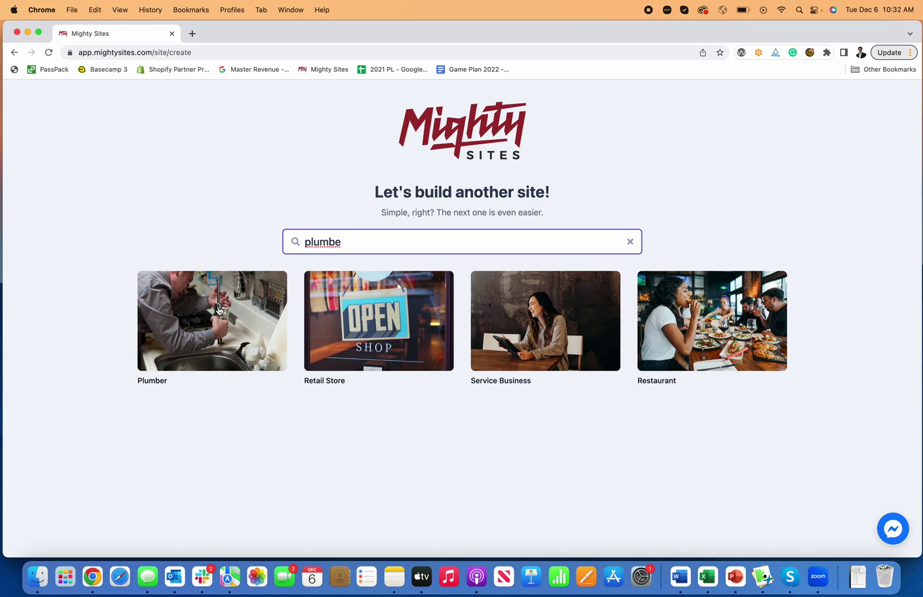
Step: Choose the Plumber template and enter the plumbing company's name
left_click(219, 310)
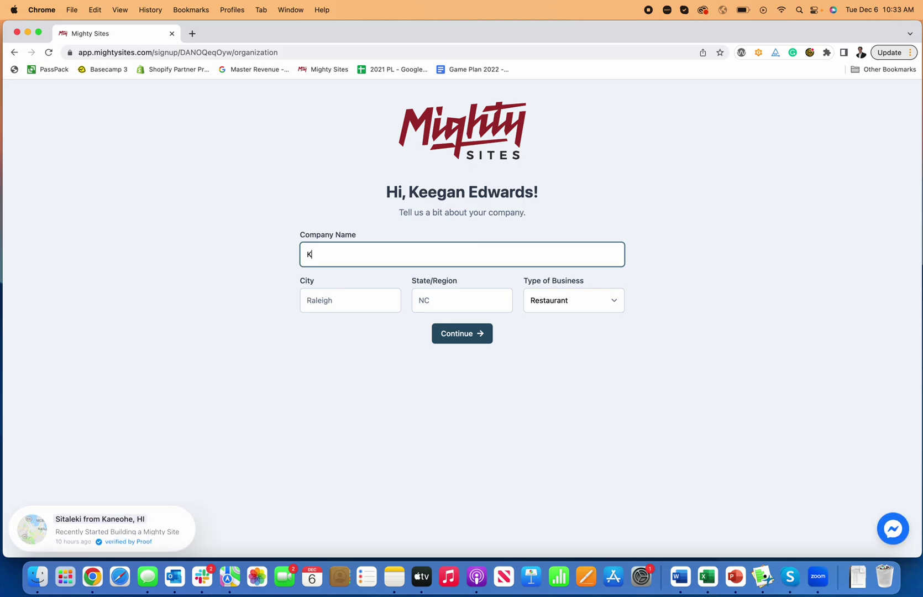
type("Keegan's Plumbing")
key("BackSpace")
key("BackSpace")
key("BackSpace")
key("BackSpace")
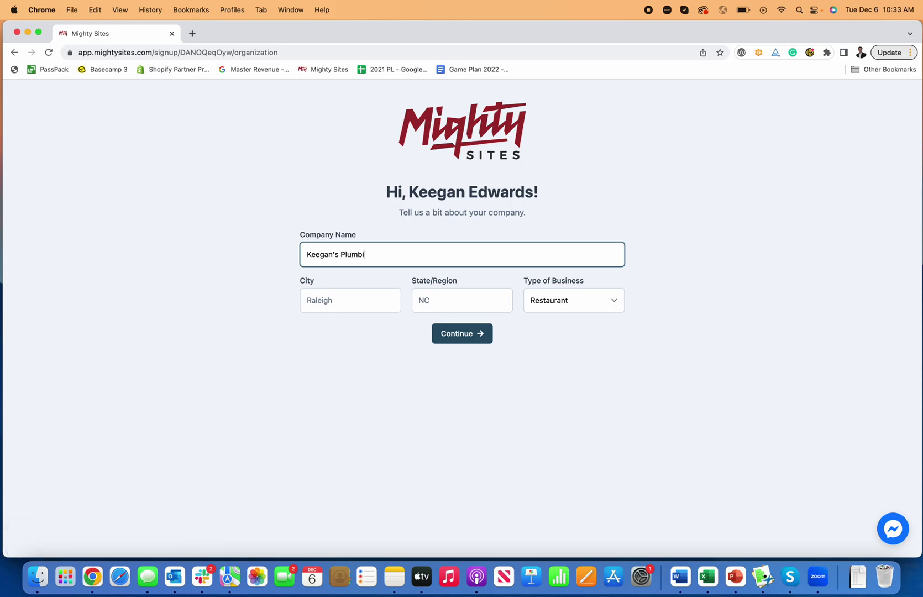
type("bing Service")
Step: Set the location to Denver, CO, choose Service as the business type, and continue
left_click(351, 300)
type("Denver")
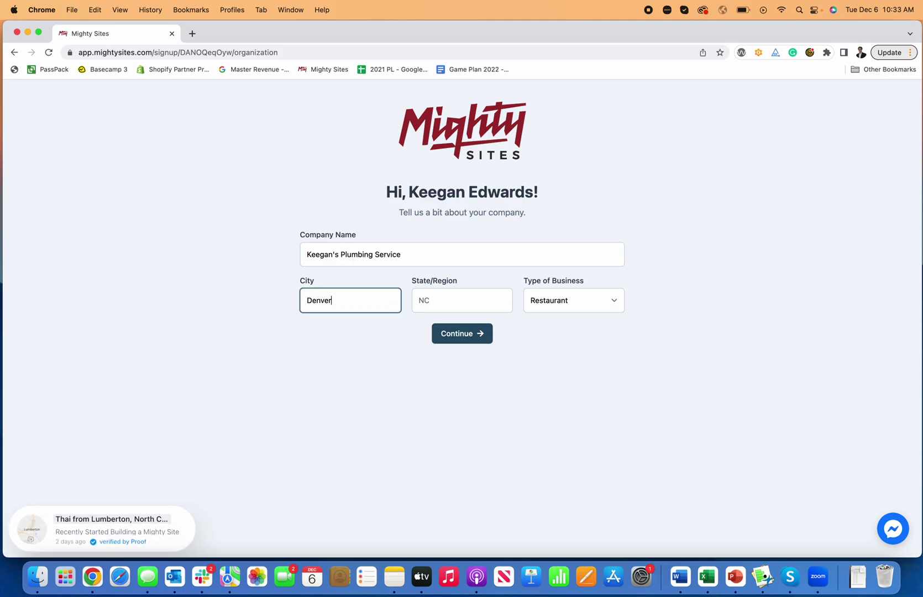
key("Tab")
key("Tab")
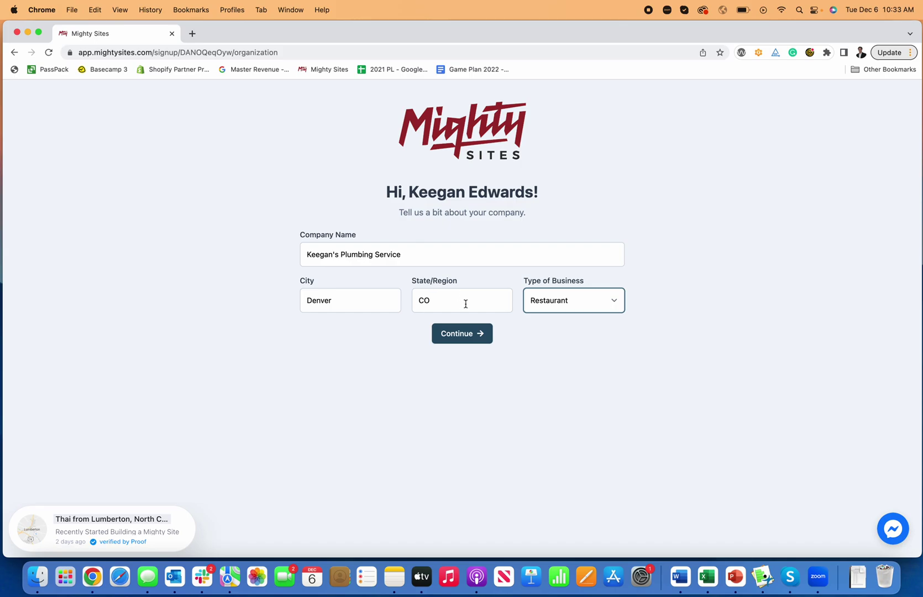
left_click(552, 314)
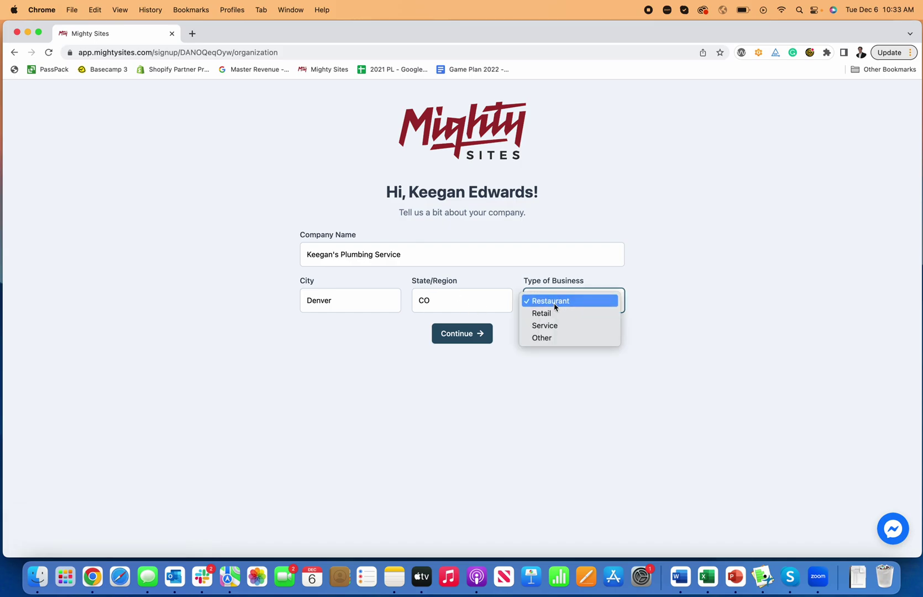
left_click(558, 326)
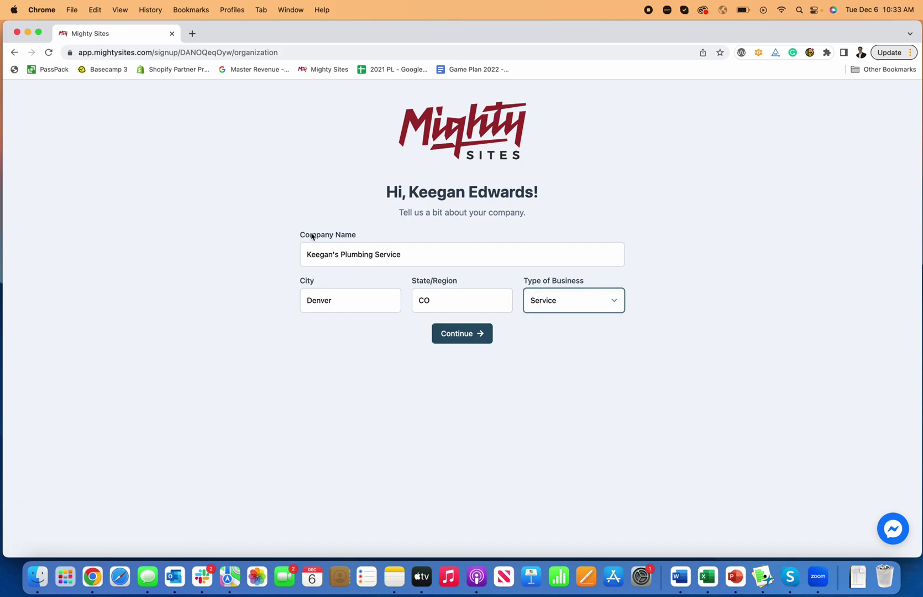
left_click(469, 338)
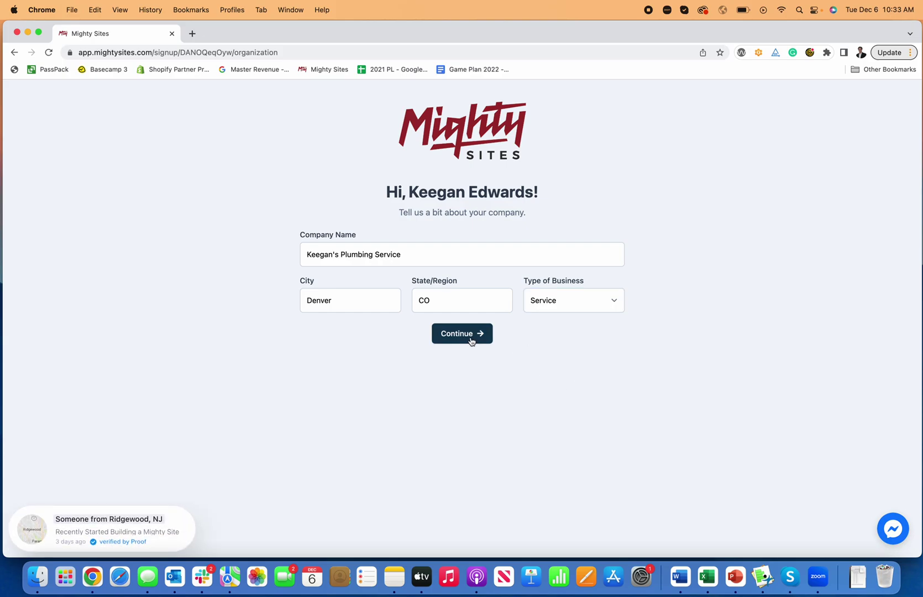
left_click(471, 341)
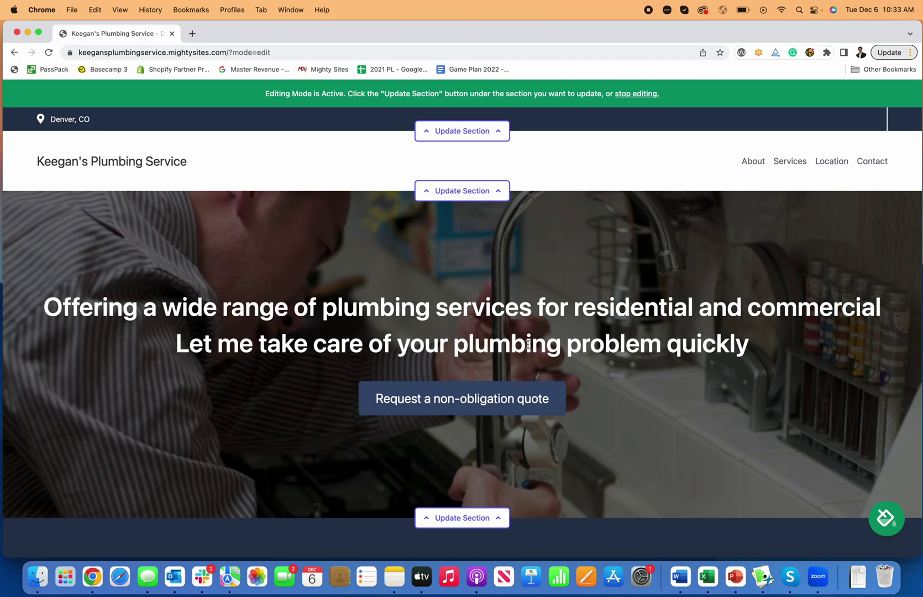
Step: Scroll through the hero, intro, About Me and Denver location sections, then back to the top
scroll(528, 344, "down", 10)
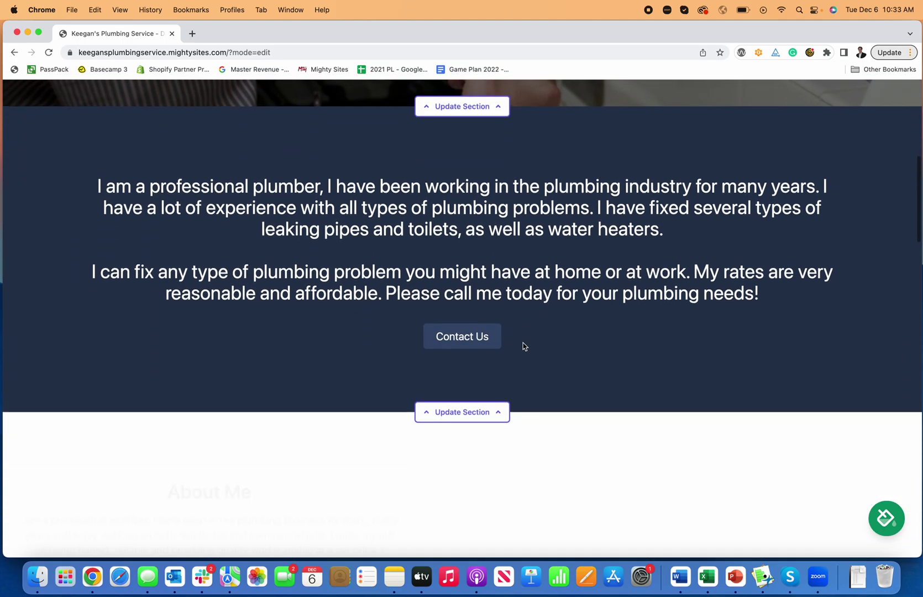
scroll(525, 346, "down", 15)
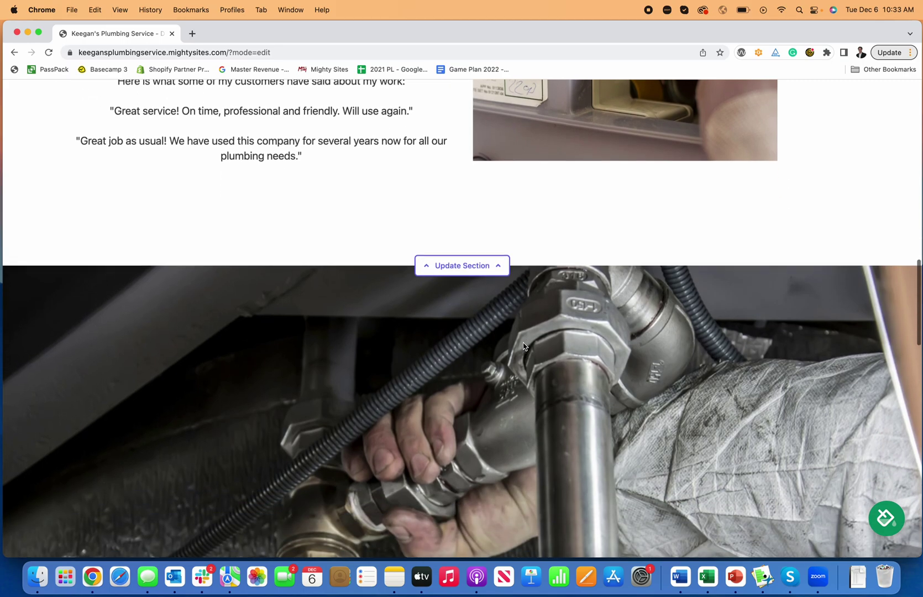
scroll(524, 347, "down", 15)
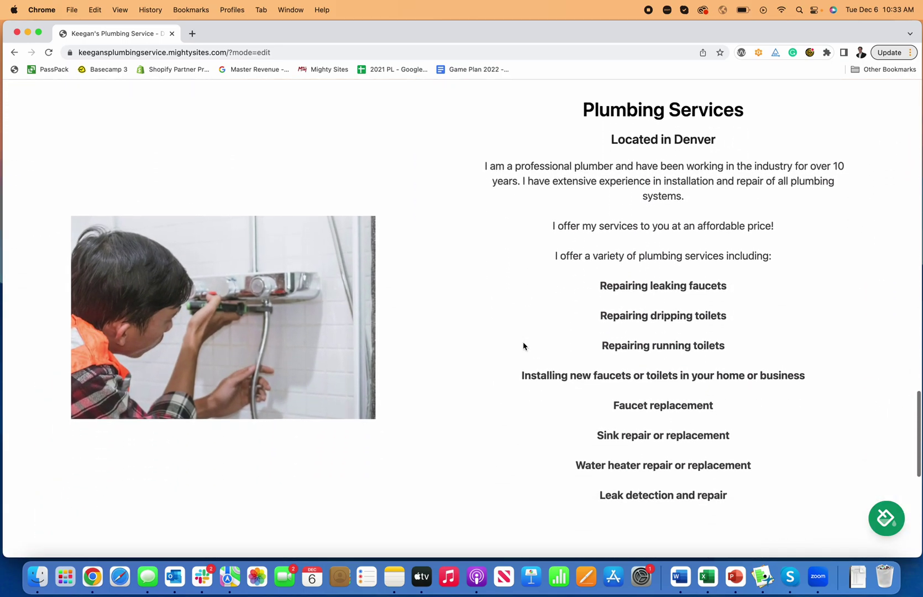
scroll(524, 346, "down", 10)
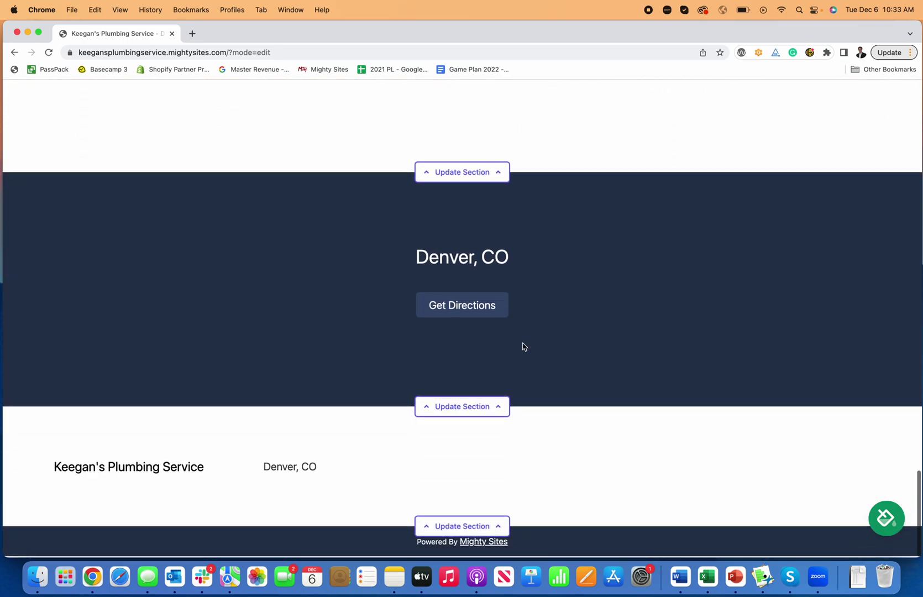
scroll(524, 346, "up", 20)
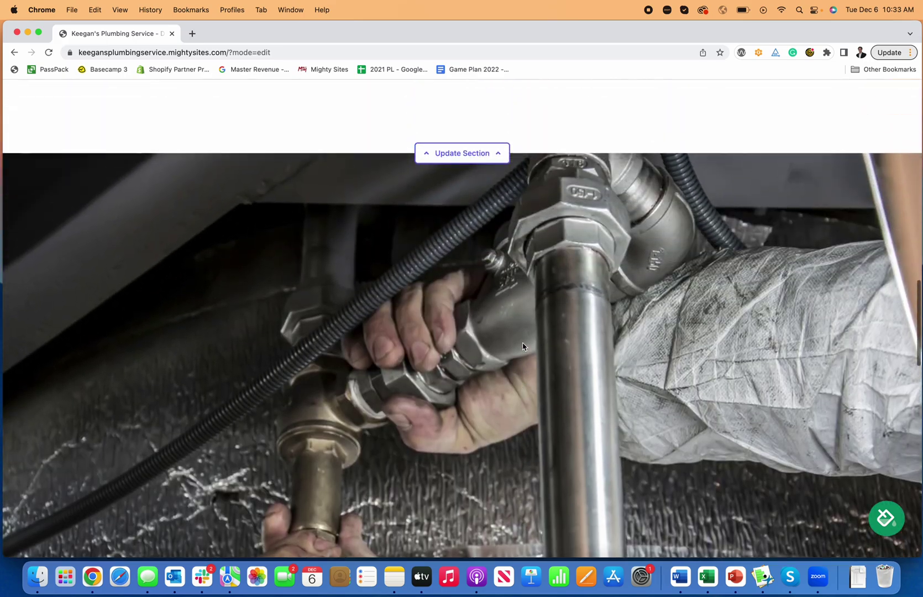
scroll(524, 347, "up", 15)
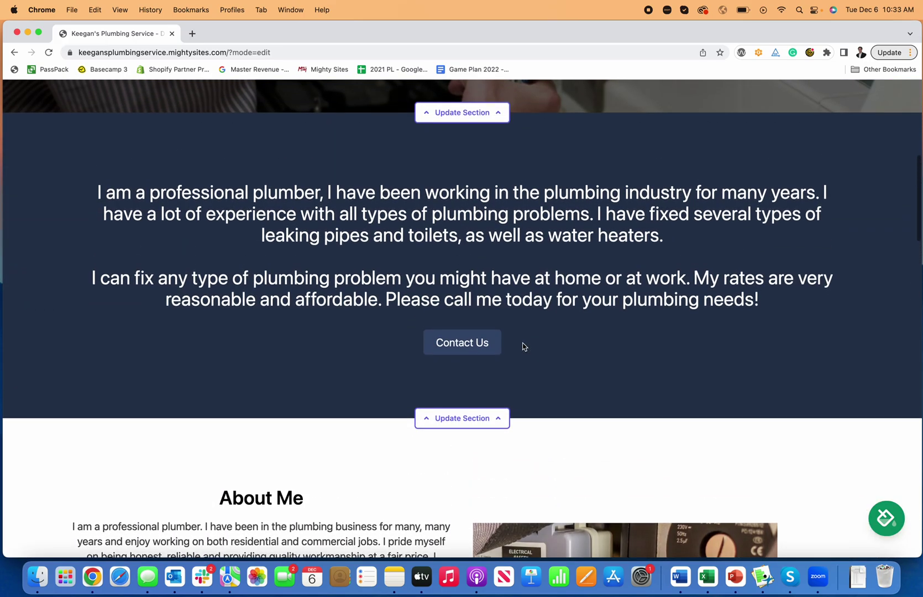
scroll(523, 347, "up", 15)
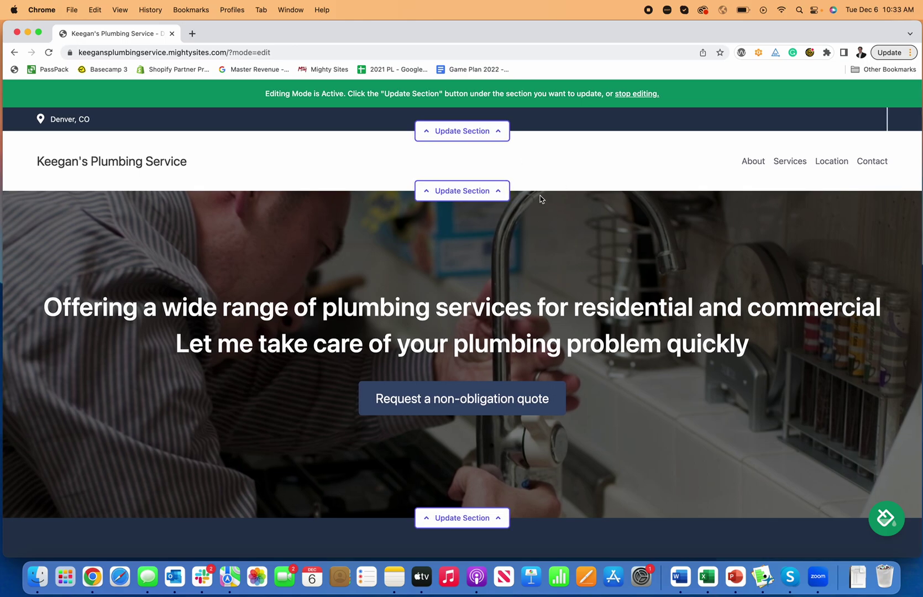
Step: Enter the business phone number in the top bar's location settings and save it
left_click(467, 132)
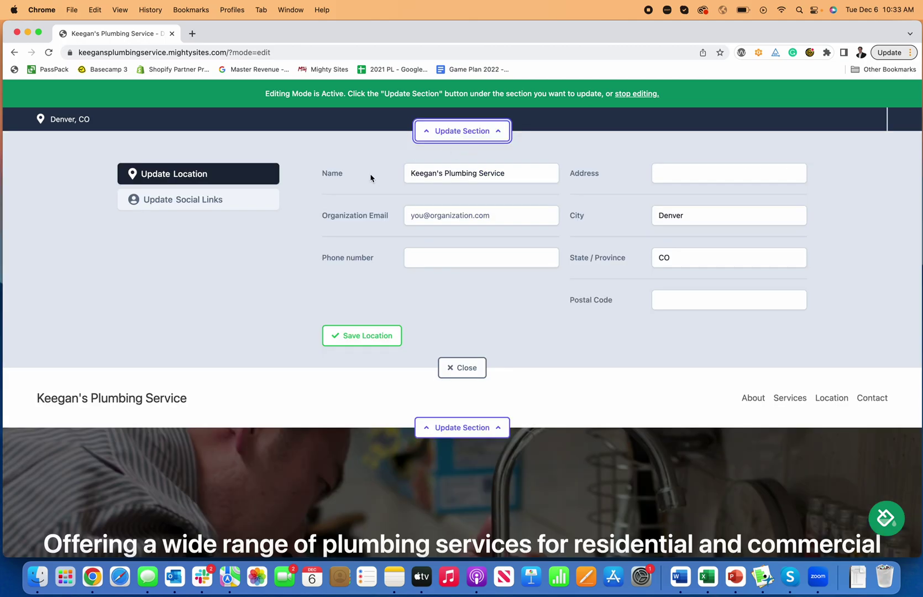
left_click(432, 258)
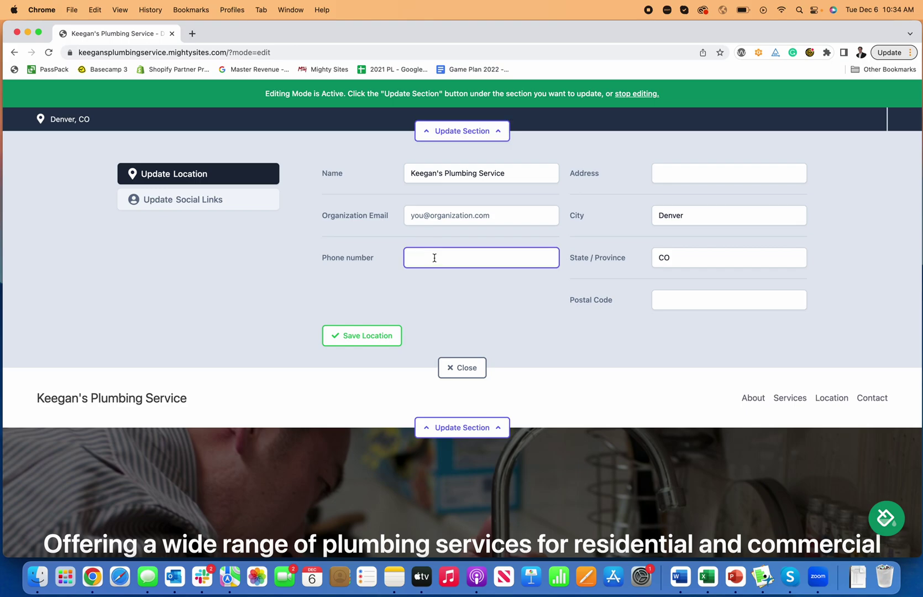
type("777-777-7777")
left_click(381, 341)
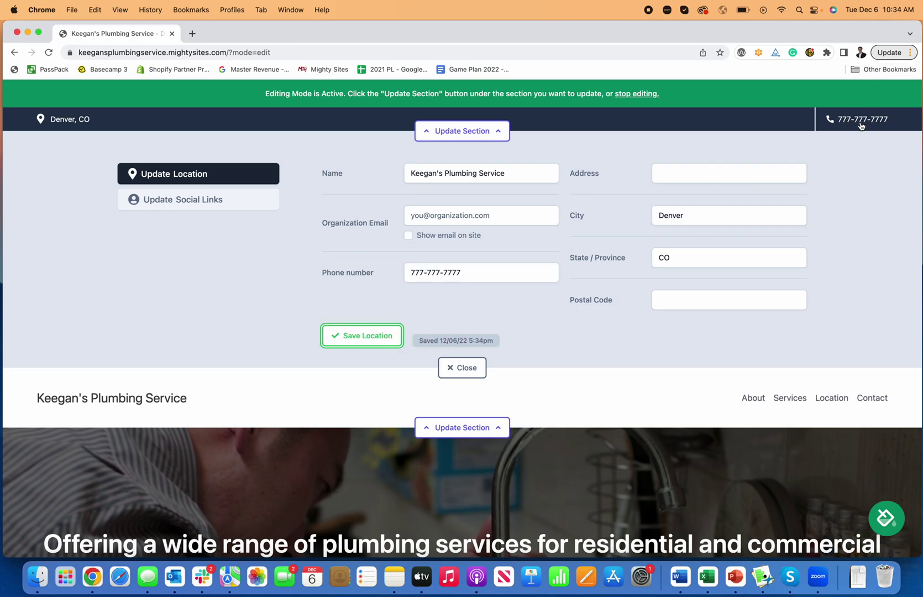
Step: Enter the organization e-mail address and set it to show on the site
left_click(428, 220)
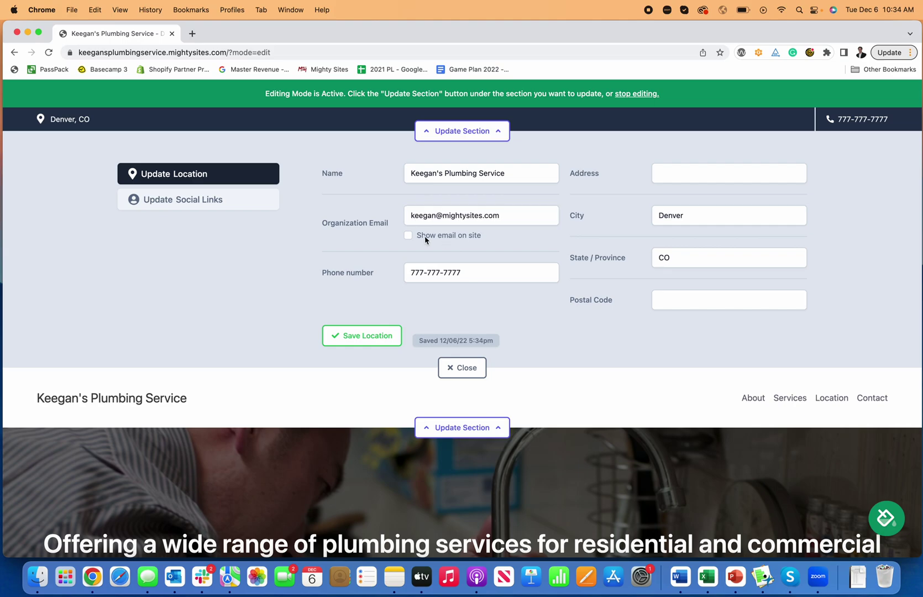
left_click(431, 238)
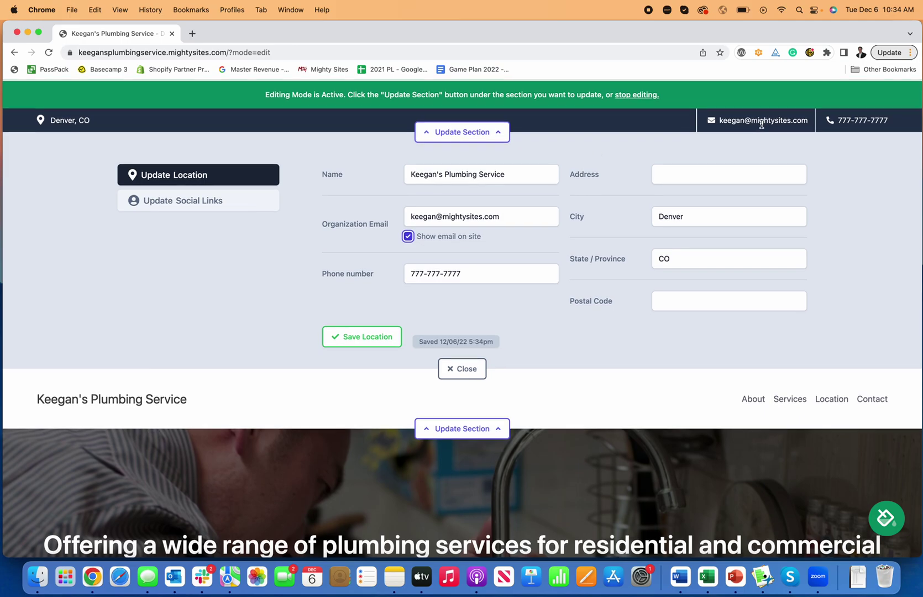
Step: Save Facebook.com/mightysites as the site's Facebook social link
left_click(230, 201)
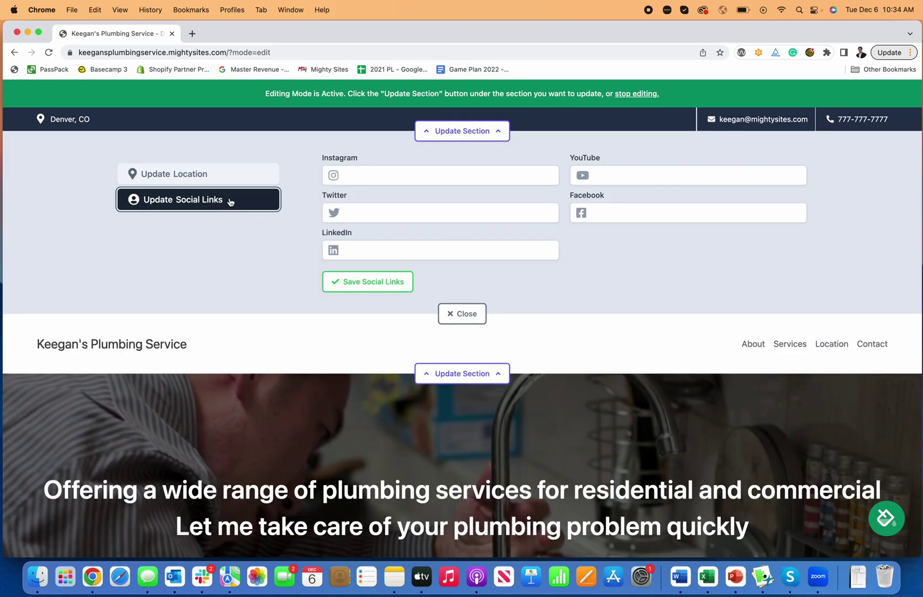
left_click(597, 213)
type("Facebook.com/mightysites")
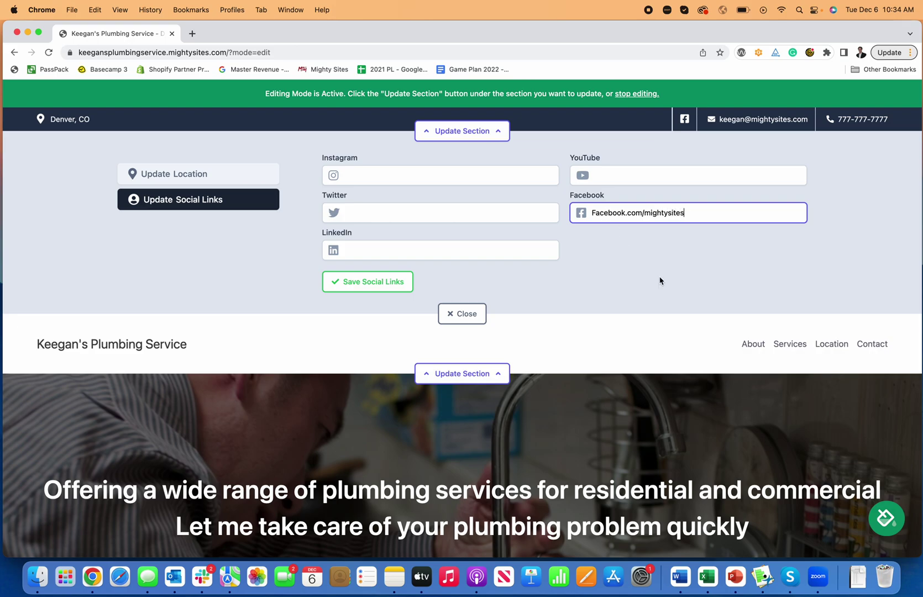
left_click(657, 278)
left_click(390, 281)
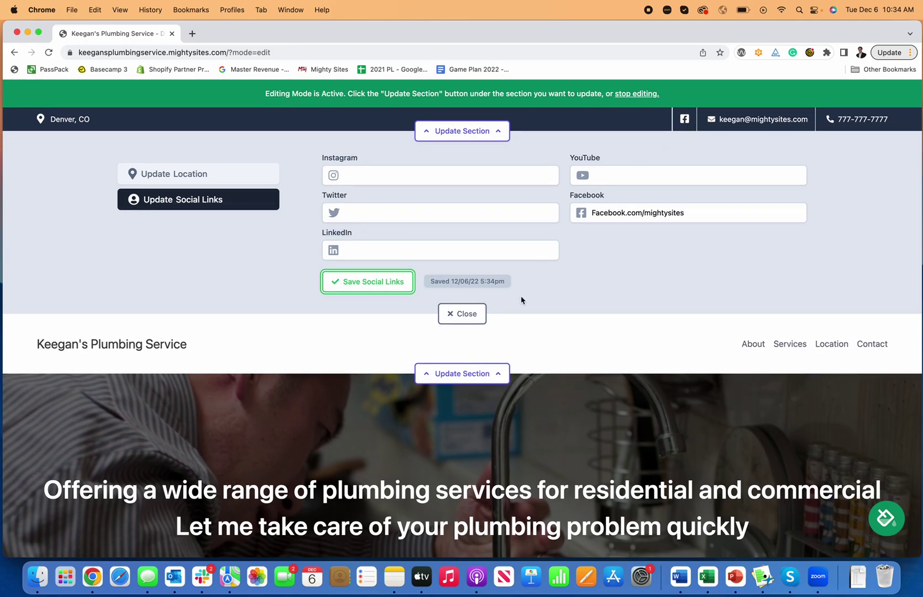
left_click(404, 288)
left_click(461, 315)
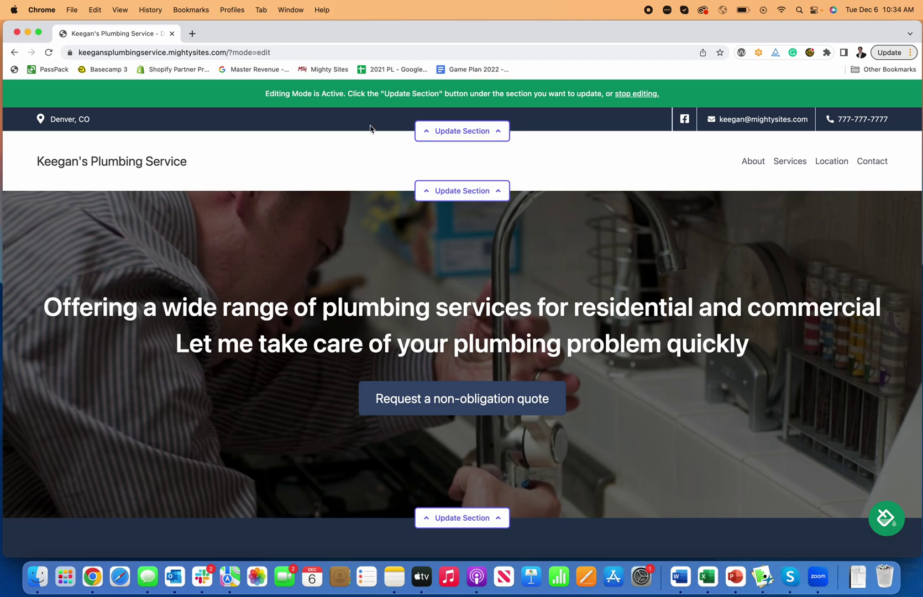
Step: Re-save the business location details in the top contact bar and close its editor
left_click(424, 134)
left_click(194, 176)
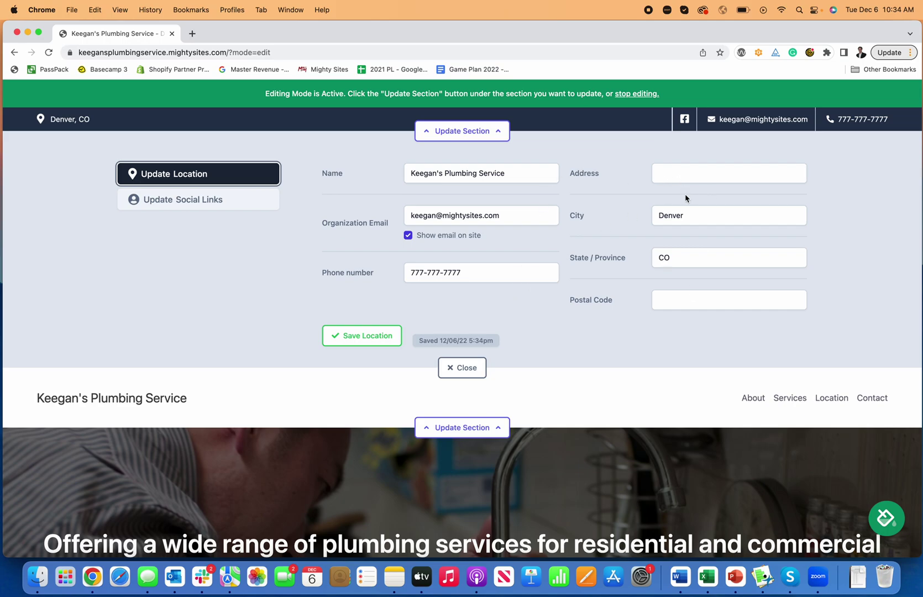
left_click(382, 338)
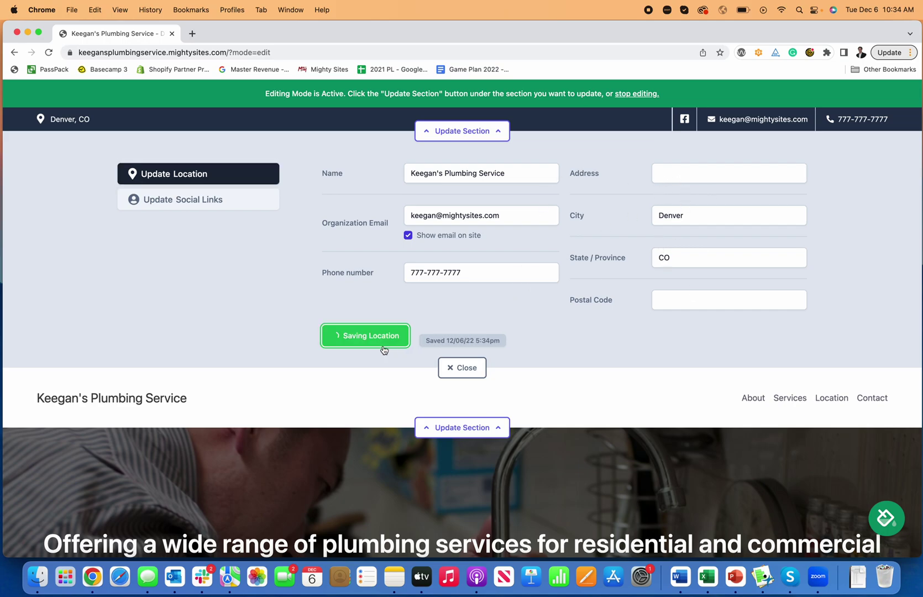
left_click(459, 368)
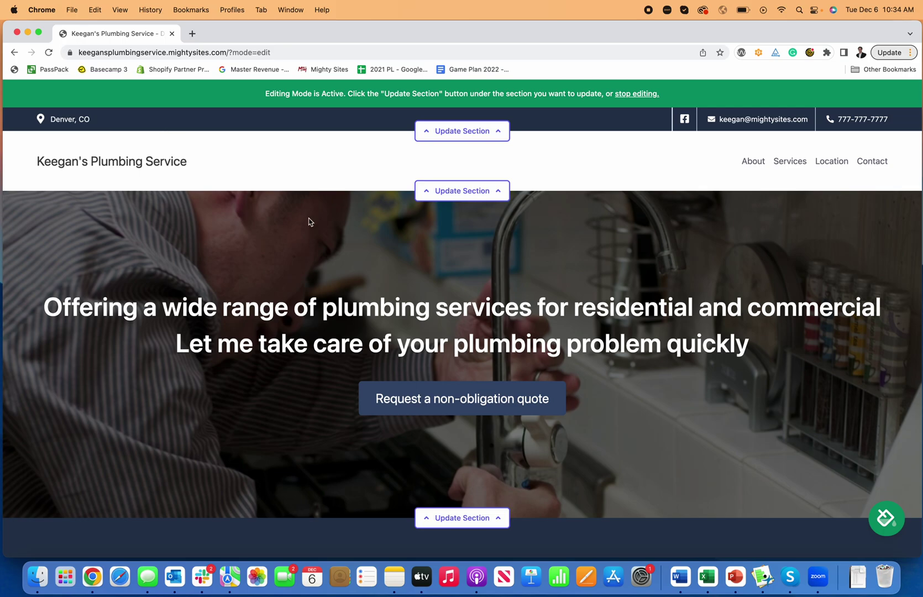
Step: Open the header's menu editor and start choosing a link for a new menu item
left_click(497, 191)
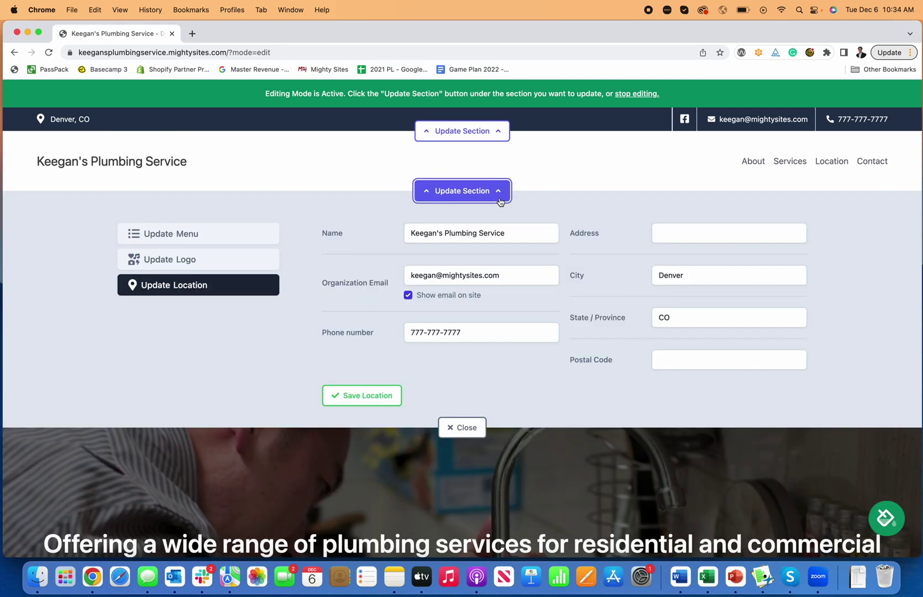
left_click(224, 238)
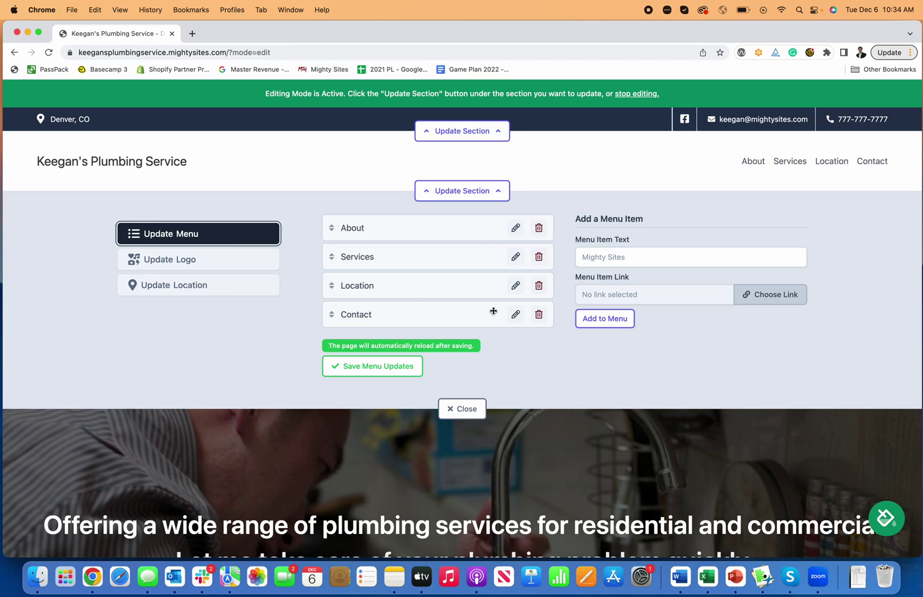
left_click(638, 256)
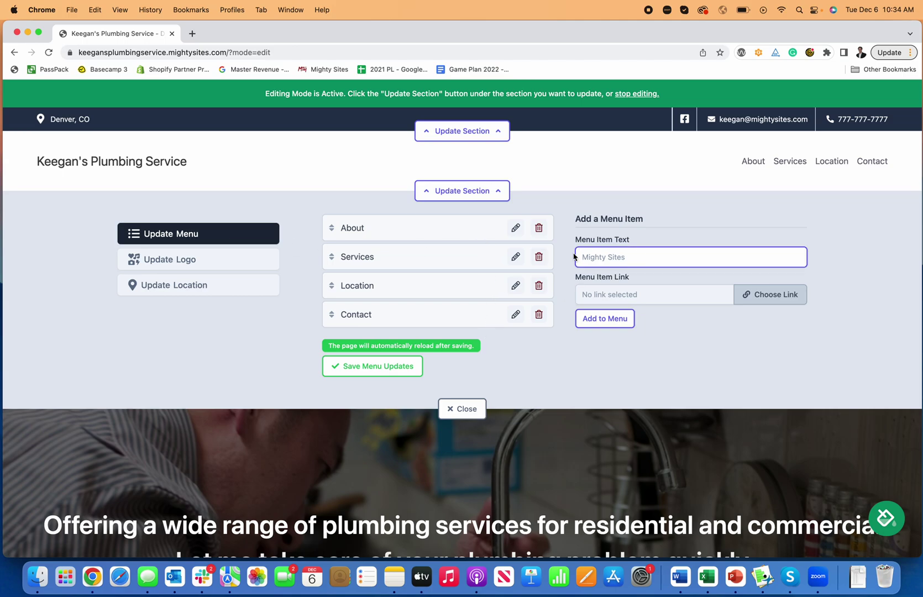
left_click(757, 293)
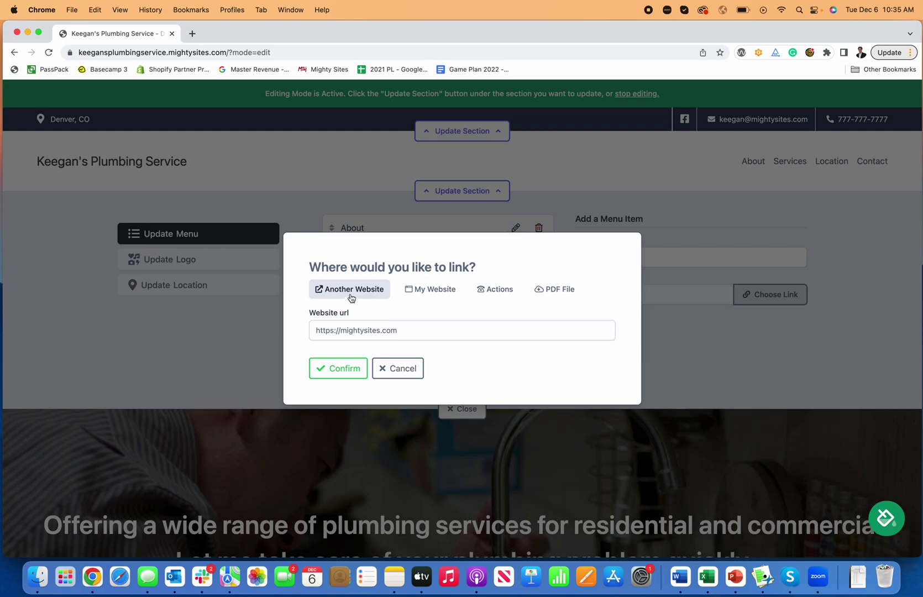
Step: Review the My Website, Another Website, Actions and PDF File link options
left_click(418, 288)
left_click(435, 330)
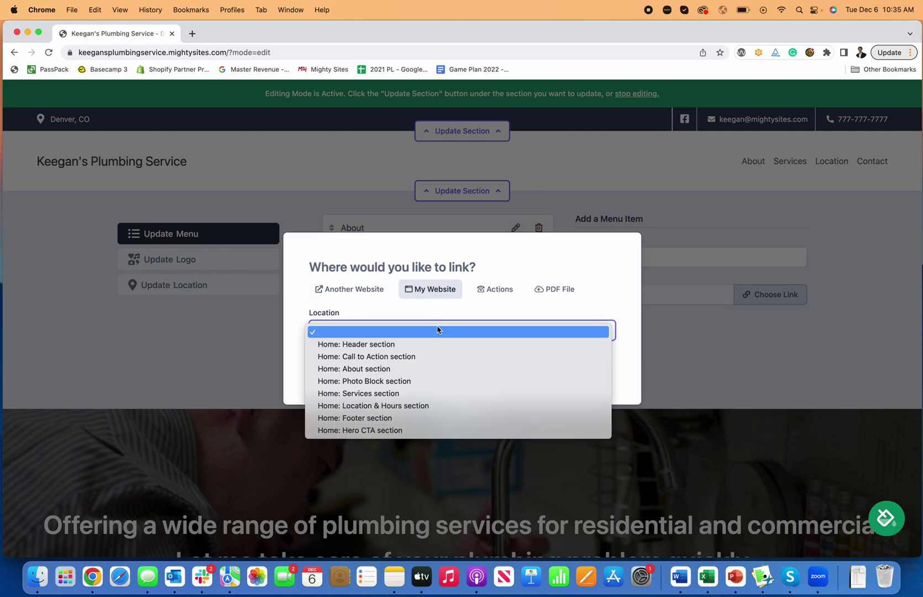
left_click(357, 290)
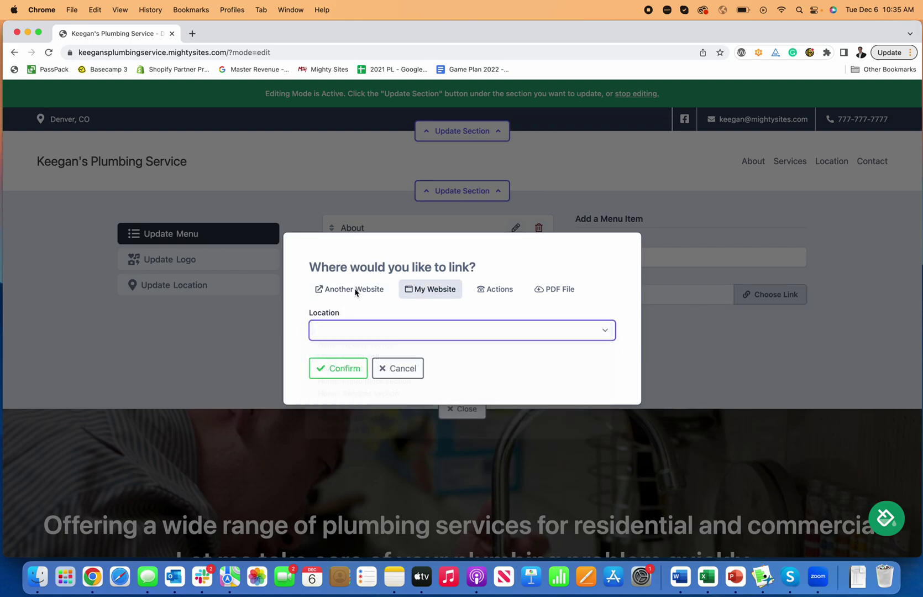
left_click(354, 290)
left_click(494, 293)
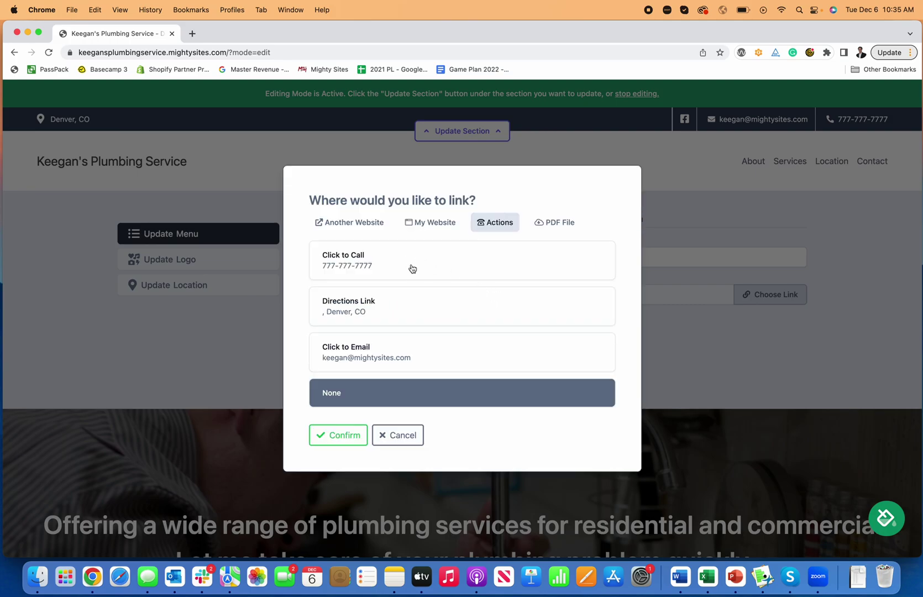
left_click(545, 223)
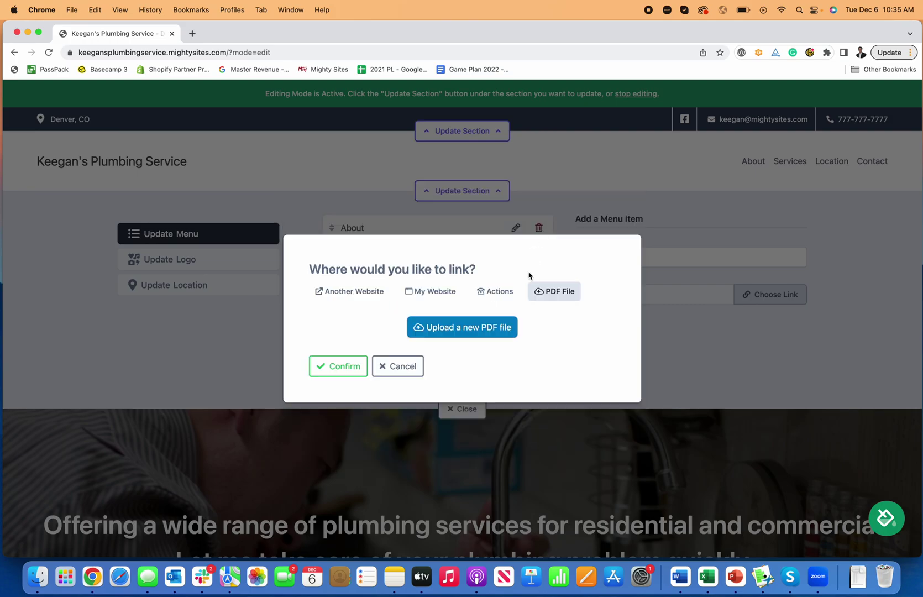
Step: Cancel the link choice and open the Update Logo uploader without selecting a file
left_click(418, 366)
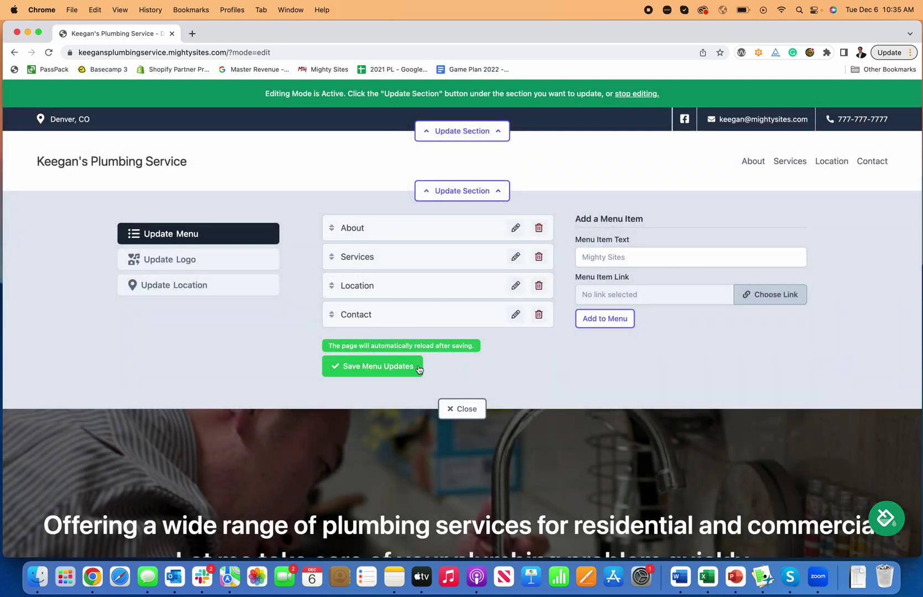
left_click(271, 265)
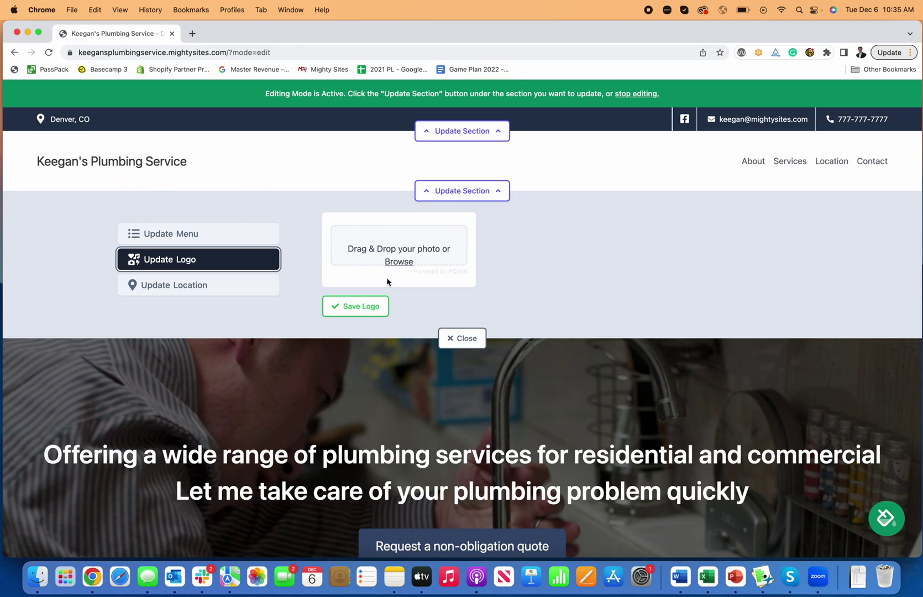
left_click(400, 264)
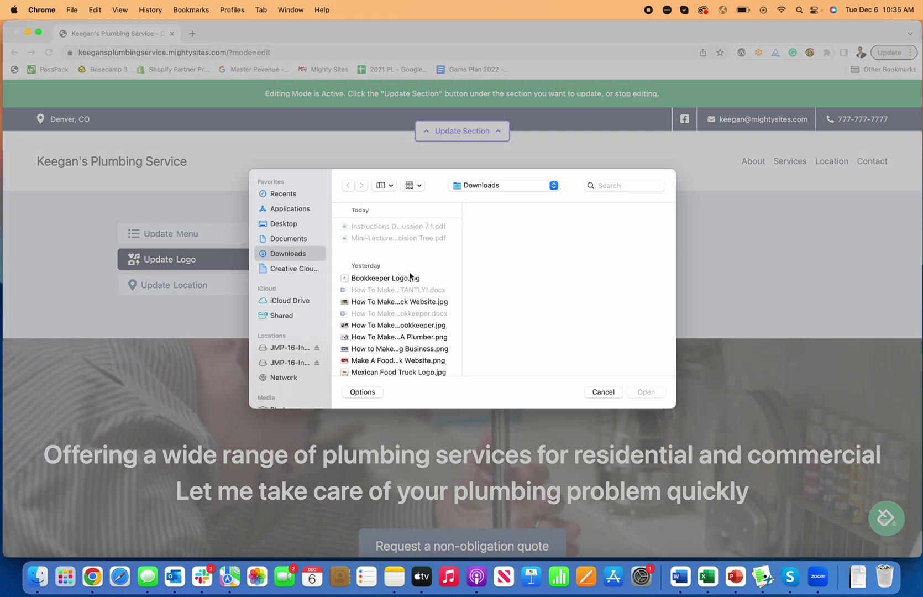
left_click(610, 393)
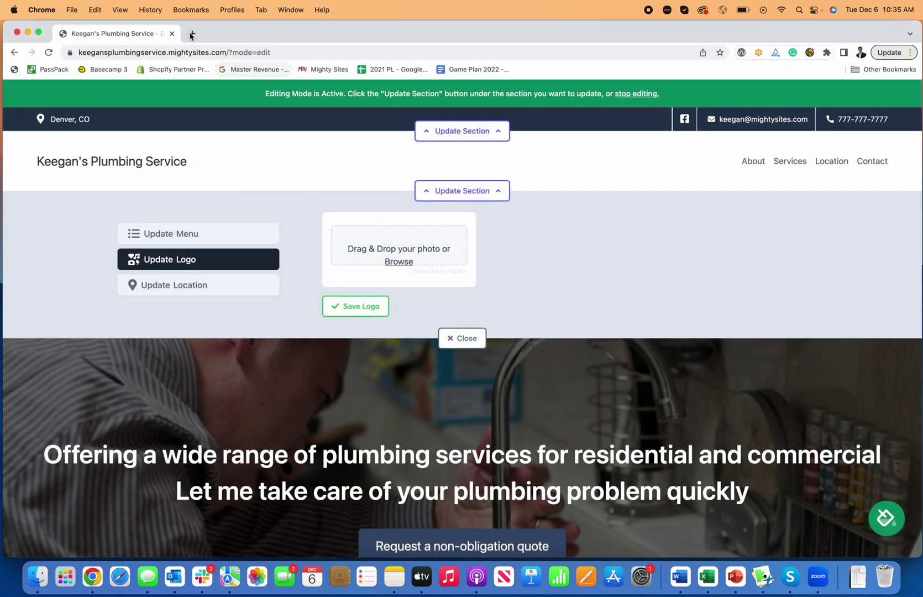
Step: Open Canva in a new tab and start a new Logo design
left_click(191, 35)
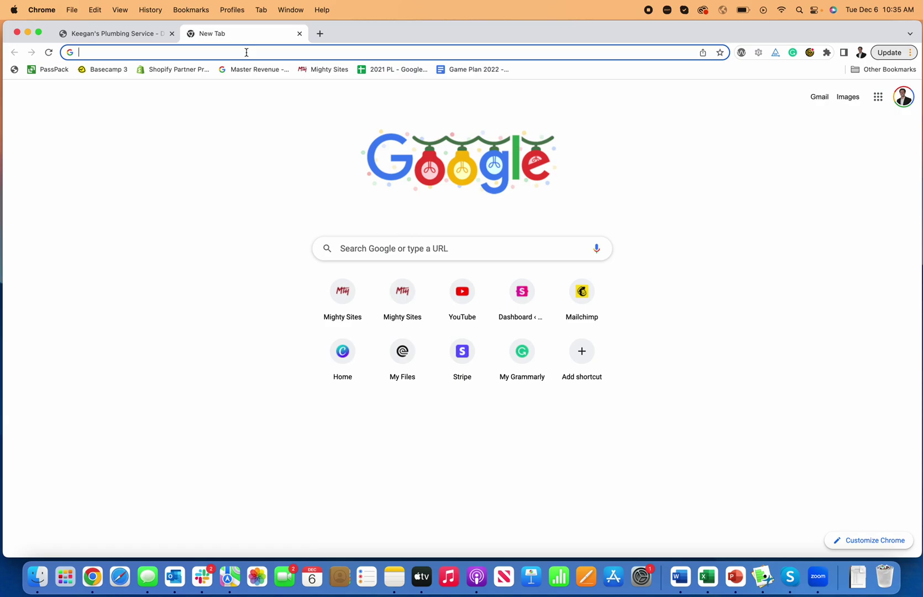
type("canva")
key("Return")
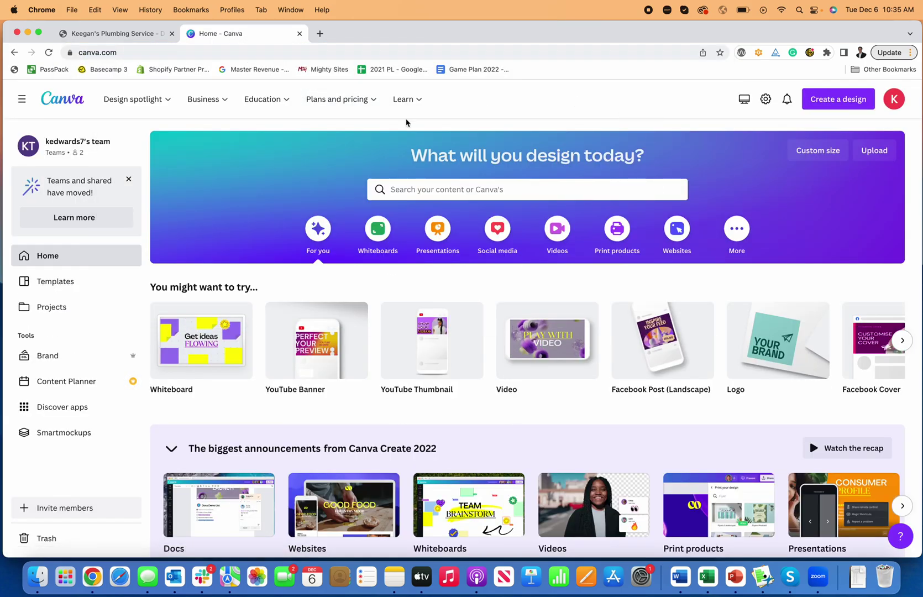
left_click(833, 104)
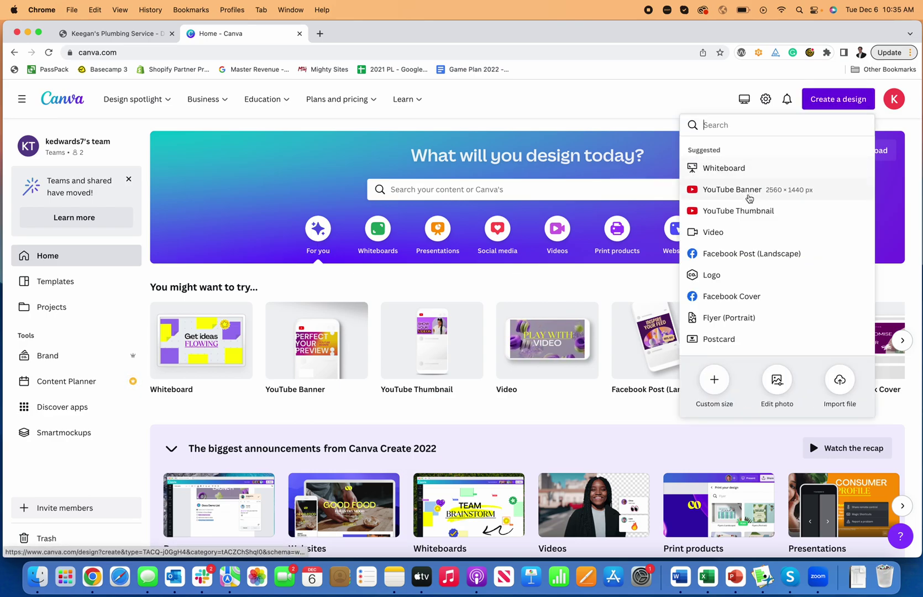
left_click(744, 275)
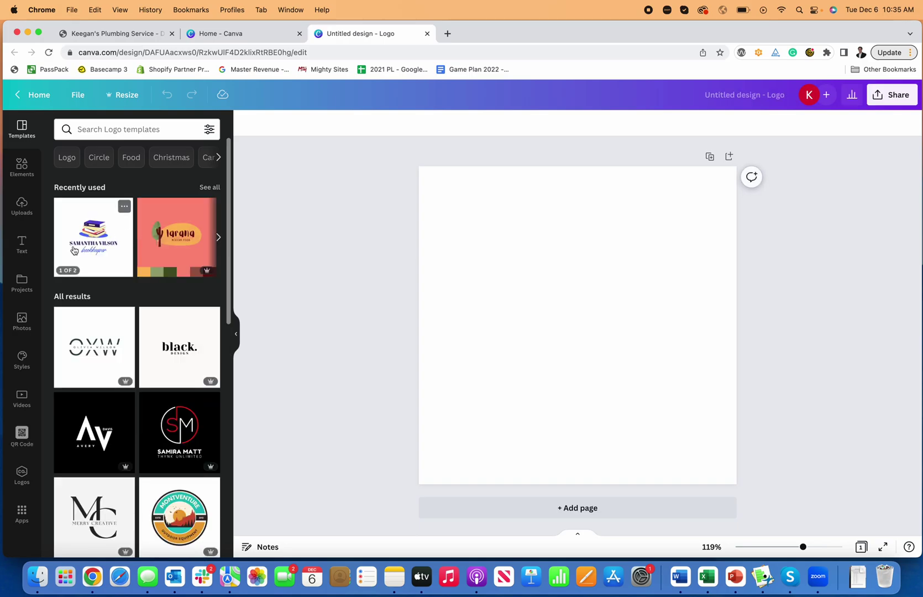
Step: Search 'plumber' templates and place Fauget Plumbing on the blank page
left_click(102, 130)
type("plumber")
key("Return")
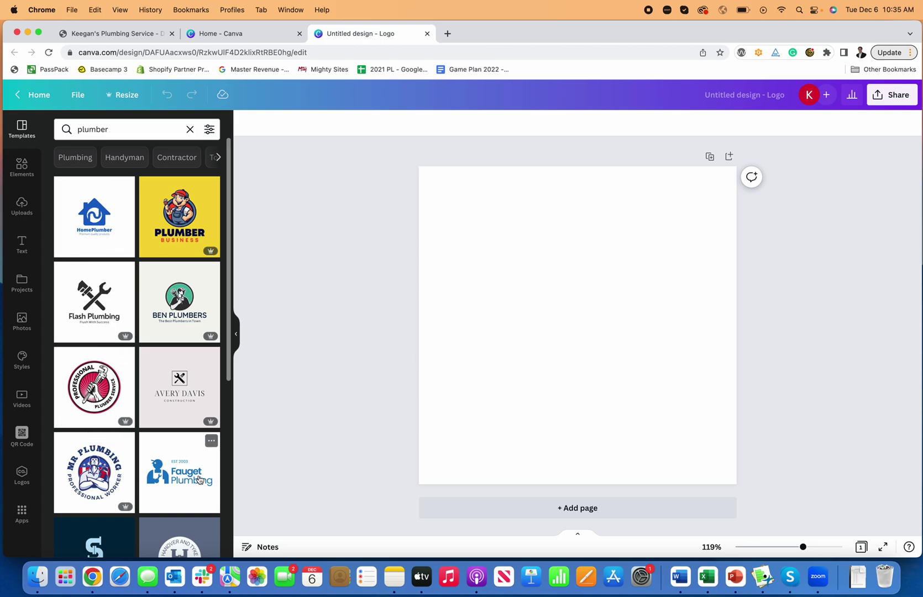
left_click_drag(182, 475, 428, 308)
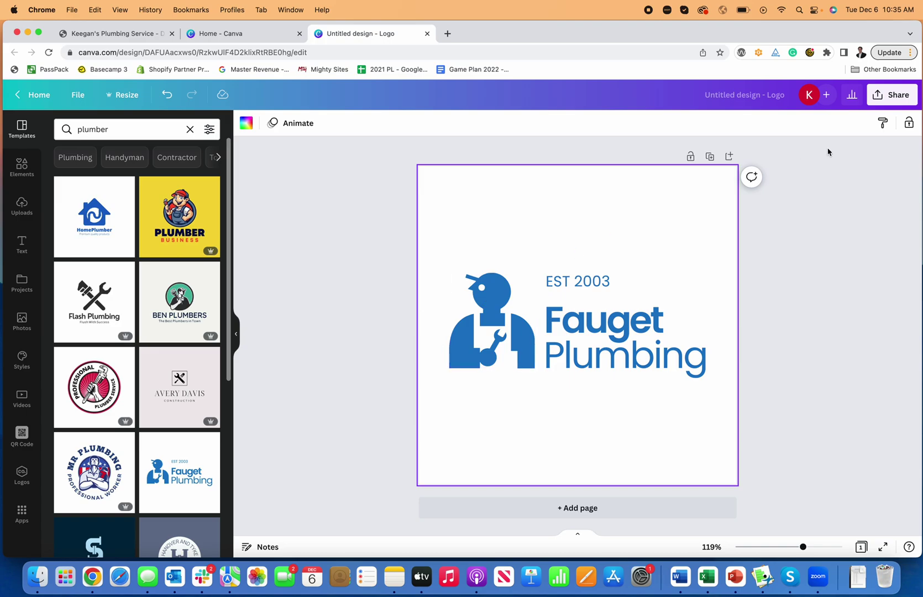
Step: Name the design 'Plumber Logo' and download it as a JPG
left_click(773, 95)
type("Plumber Logo")
left_click(802, 152)
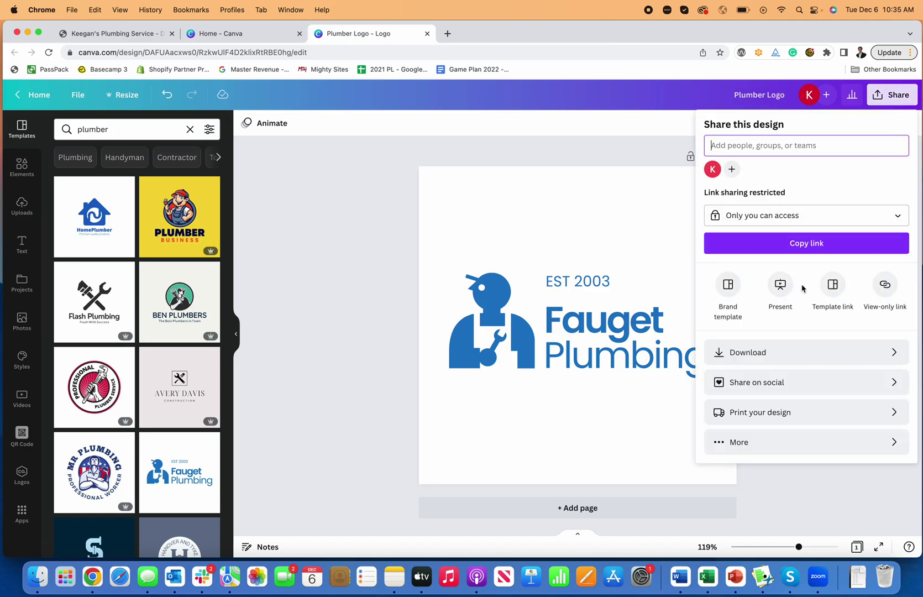
left_click(774, 353)
left_click(753, 169)
left_click(753, 214)
left_click(806, 317)
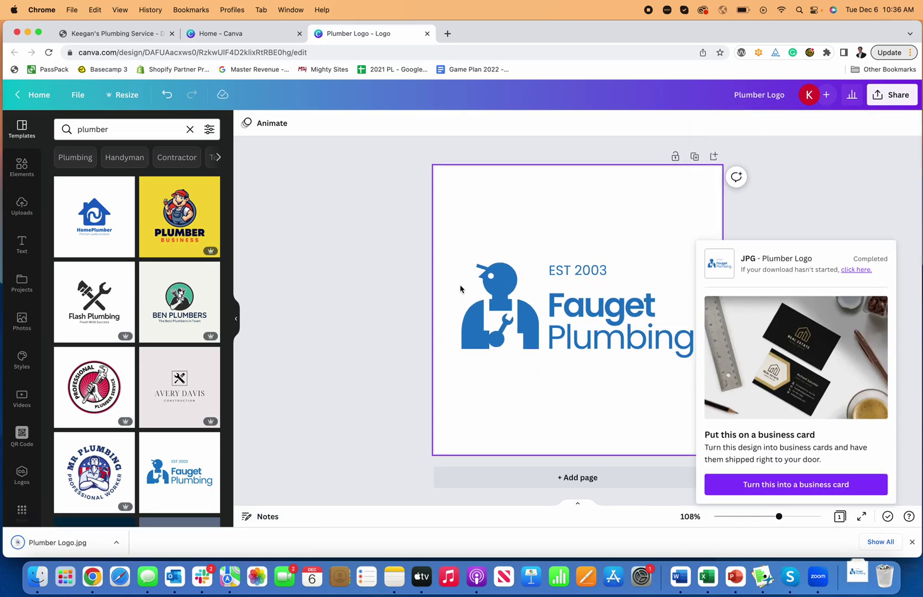
Step: Upload Plumber Logo.jpg as the site logo and save it
left_click(228, 36)
left_click(131, 35)
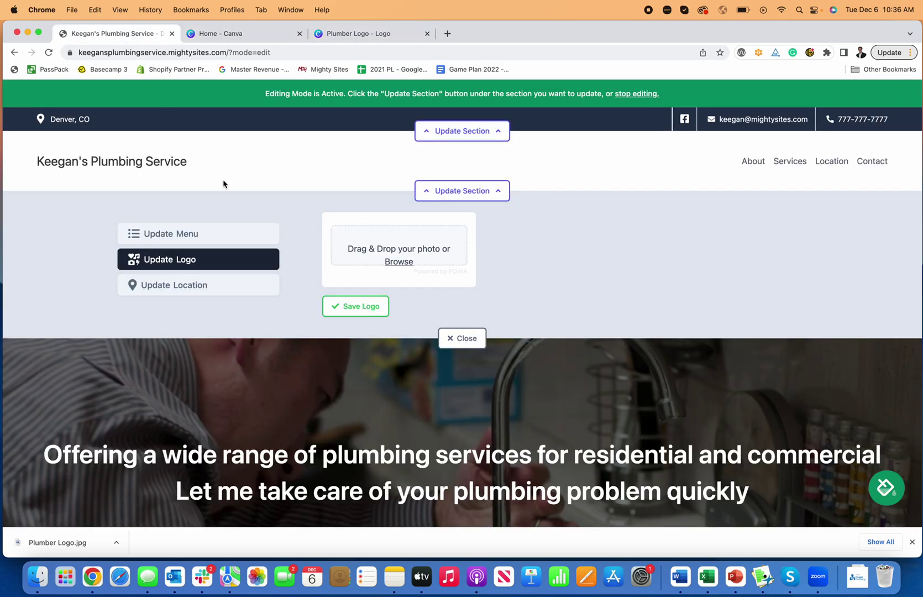
left_click(396, 263)
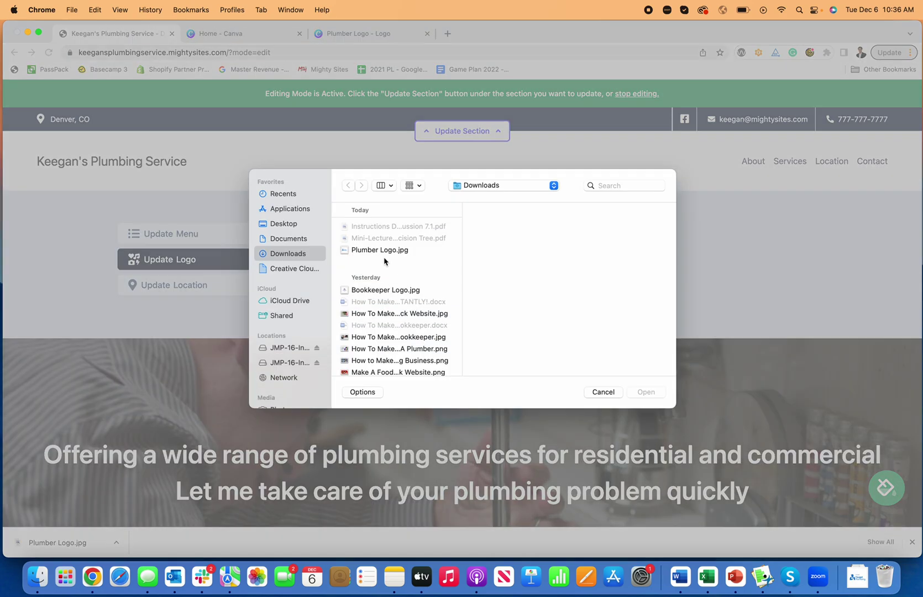
left_click(379, 252)
left_click(646, 392)
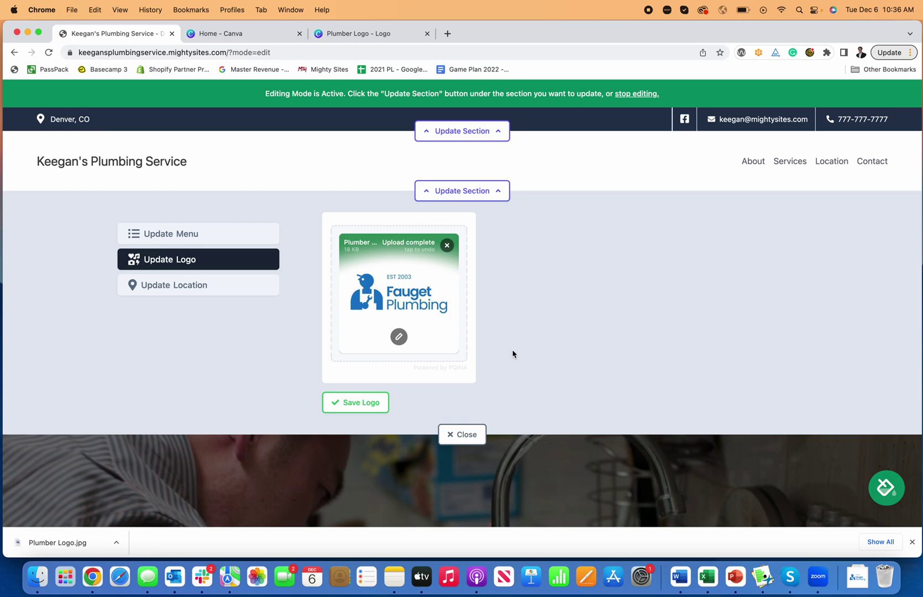
left_click(358, 395)
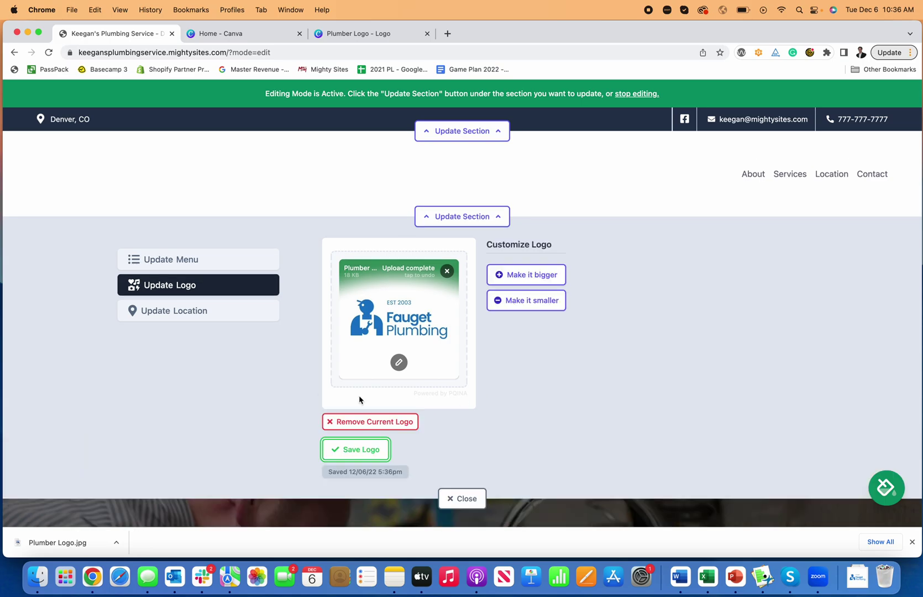
Step: Adjust the header logo size, ending slightly larger than the original
left_click(553, 283)
left_click(552, 291)
left_click(551, 299)
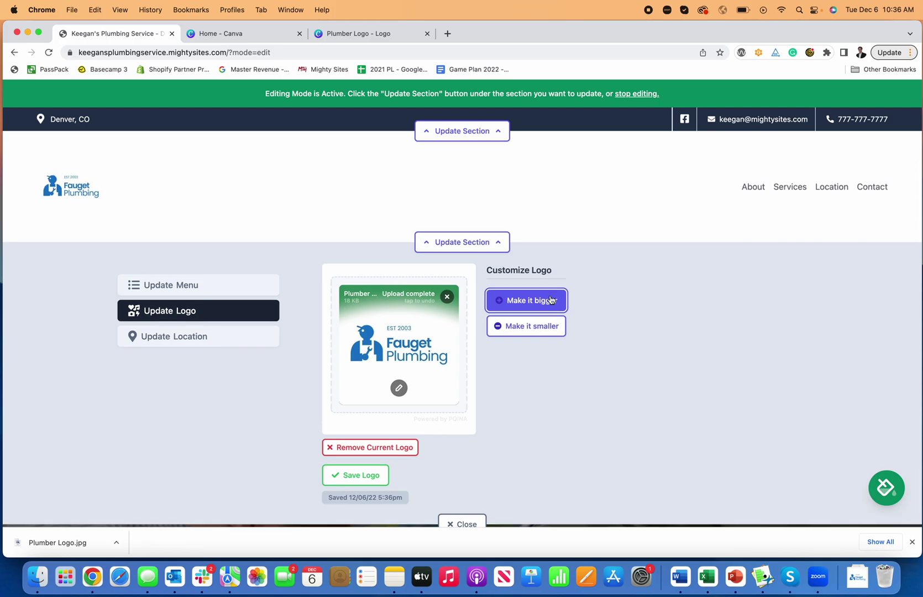
left_click(550, 327)
left_click(548, 322)
left_click(542, 285)
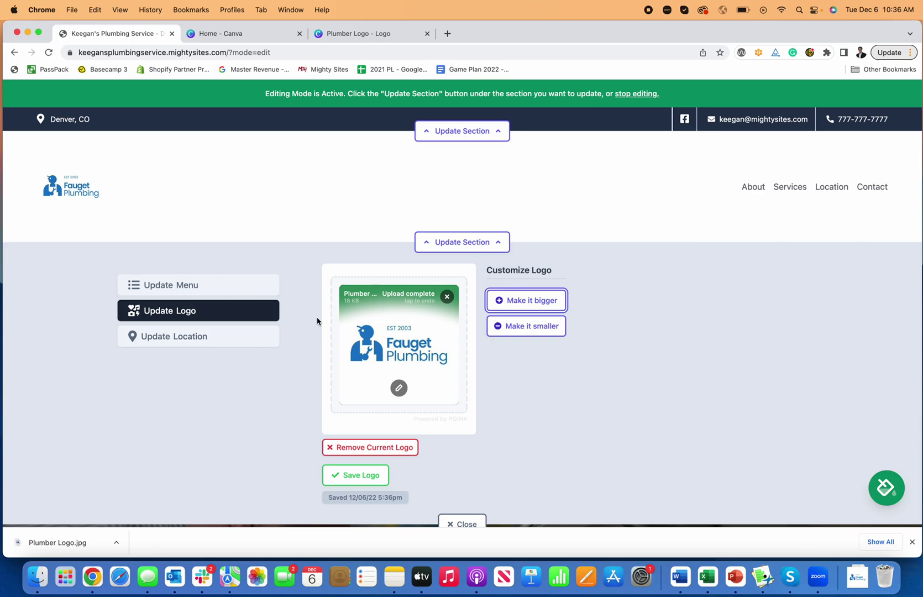
Step: Open the logo in the image editor and review its filter, finetune, annotate, frame, redact and resize tools
left_click(399, 388)
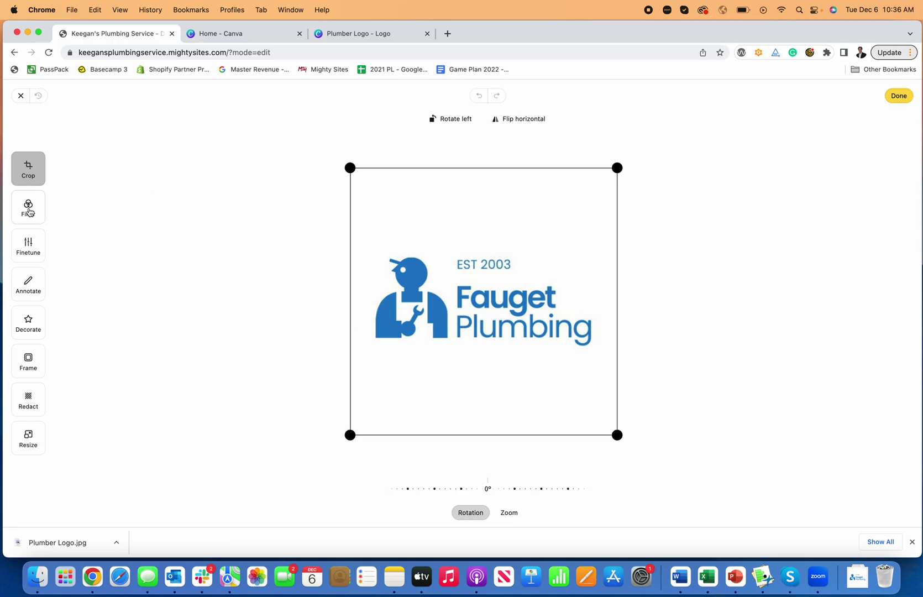
left_click(28, 209)
left_click(29, 245)
left_click(30, 282)
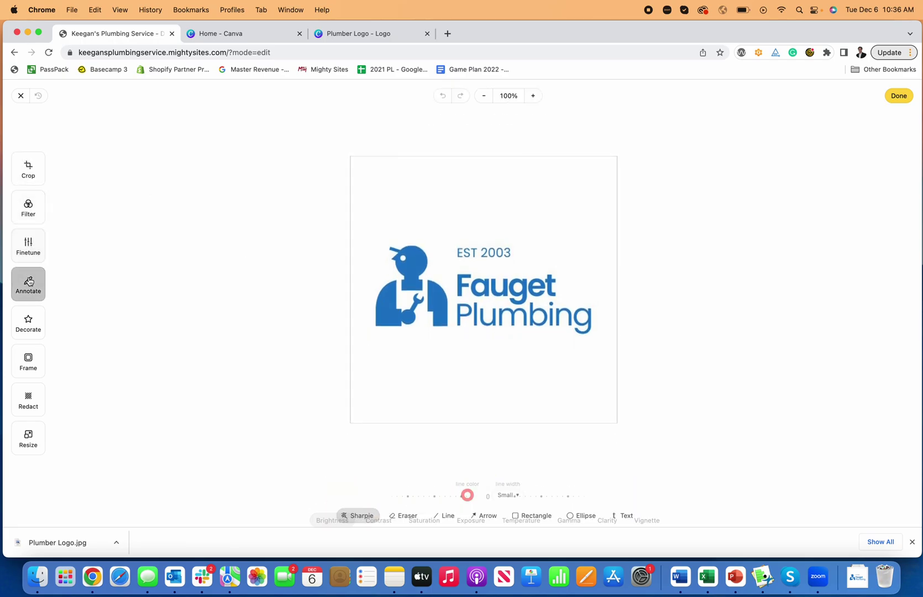
left_click(28, 321)
left_click(33, 366)
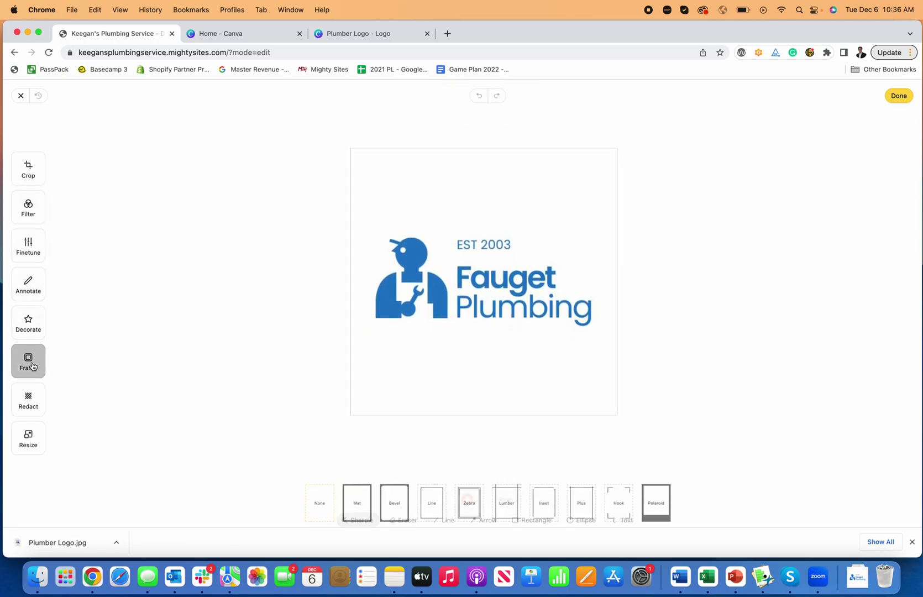
left_click(34, 407)
left_click(28, 437)
Step: Crop the logo tightly above and below its artwork and apply the crop
left_click(35, 177)
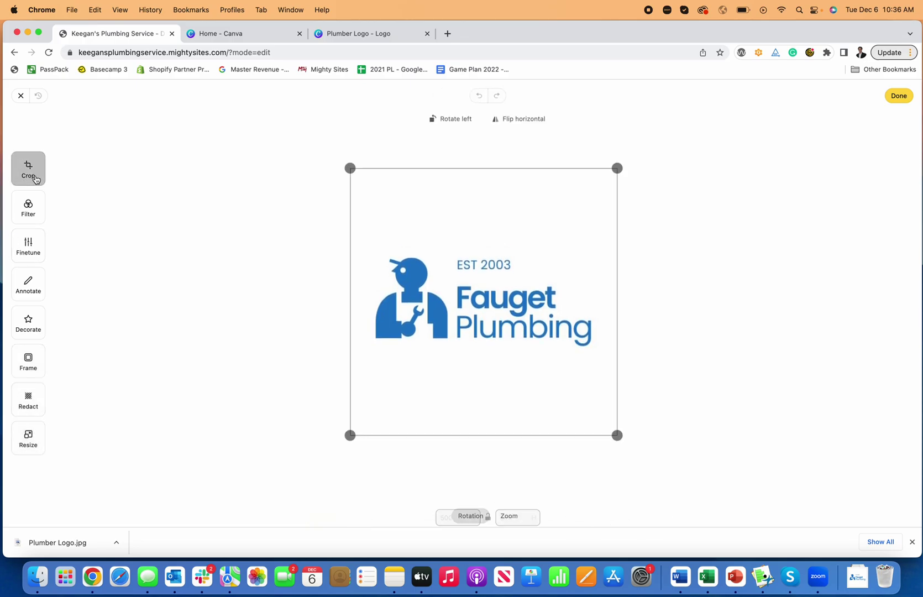
left_click_drag(350, 168, 344, 244)
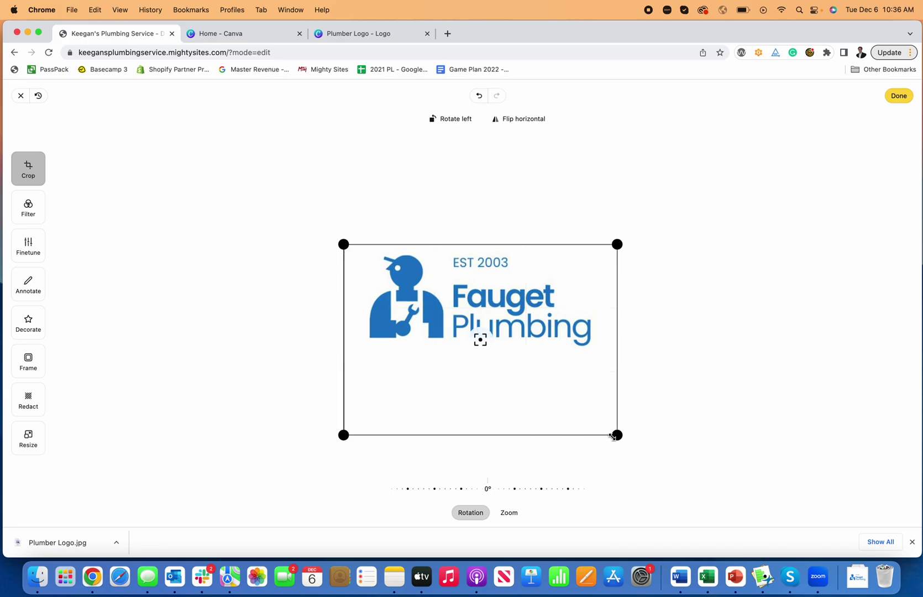
left_click_drag(612, 436, 607, 351)
left_click_drag(344, 244, 336, 249)
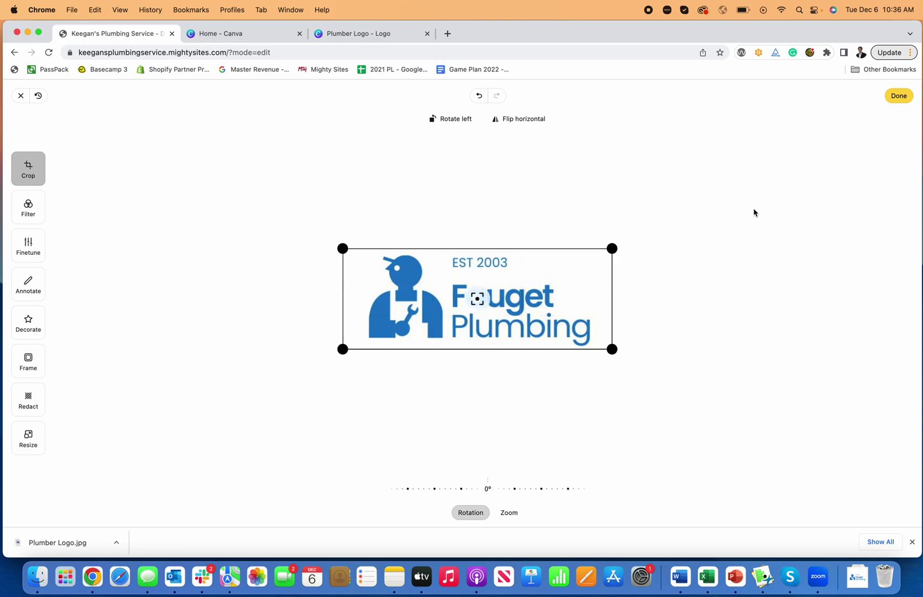
left_click(901, 102)
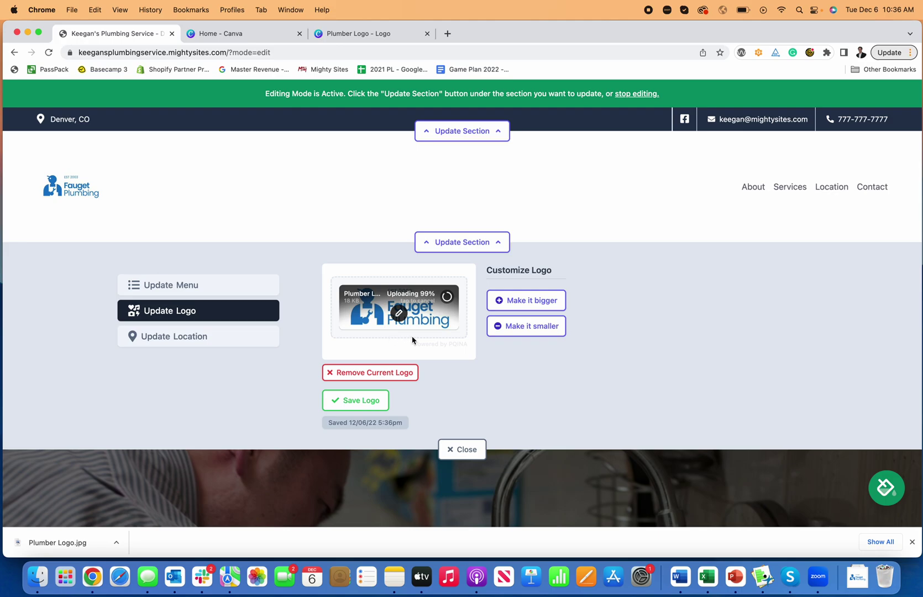
Step: Save the cropped Fauget Plumbing logo to the site header
left_click(370, 402)
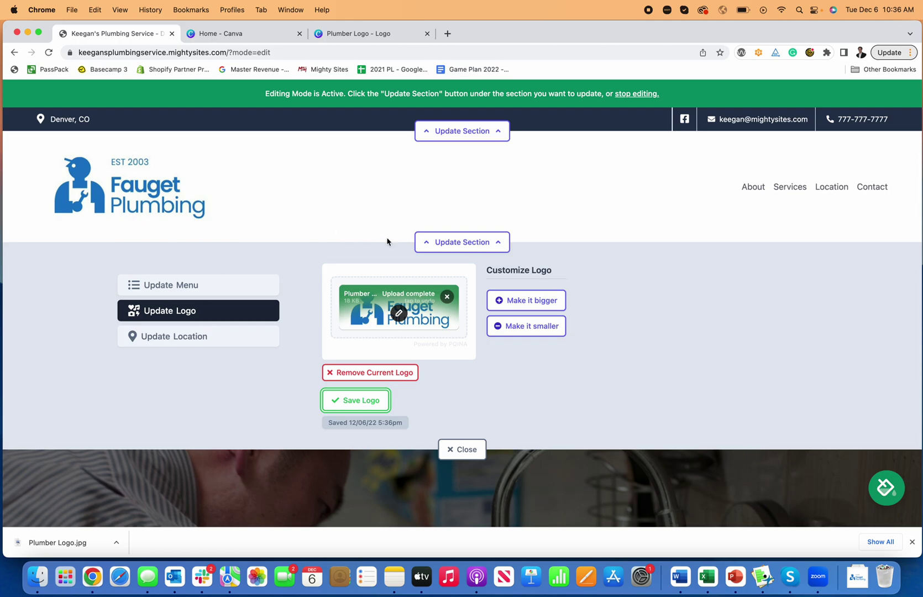
left_click(432, 243)
left_click(444, 244)
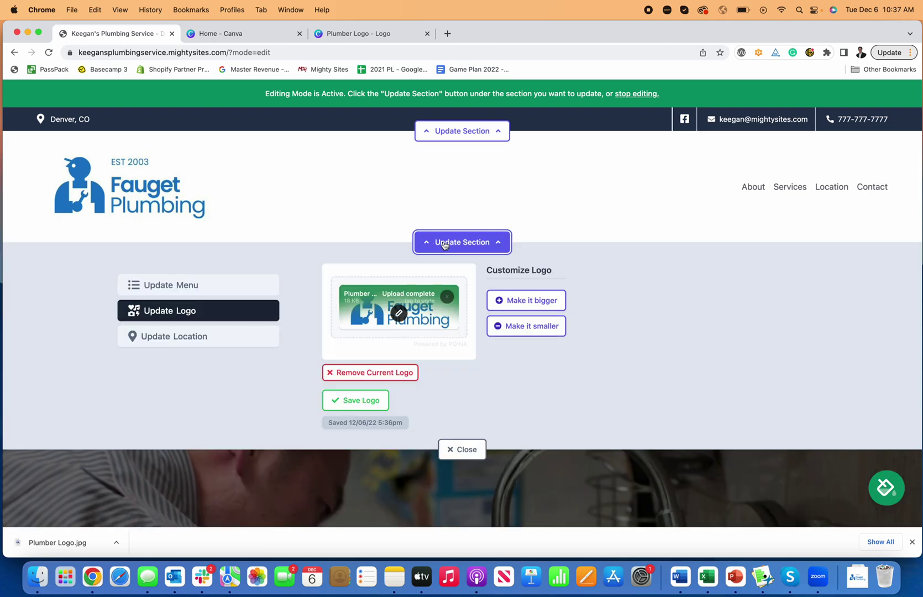
Step: Shrink the header logo two sizes, save it again, and close the logo settings
left_click(523, 327)
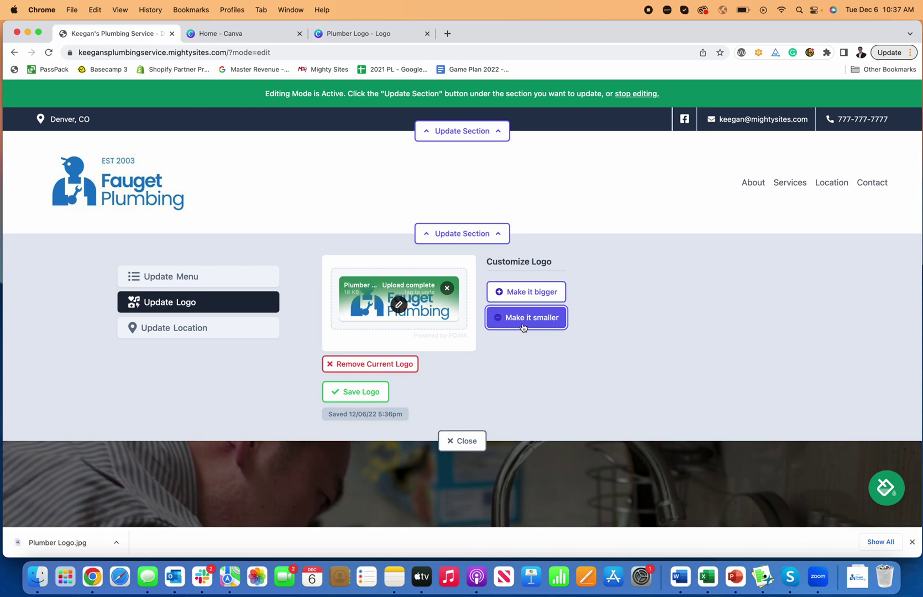
left_click(526, 320)
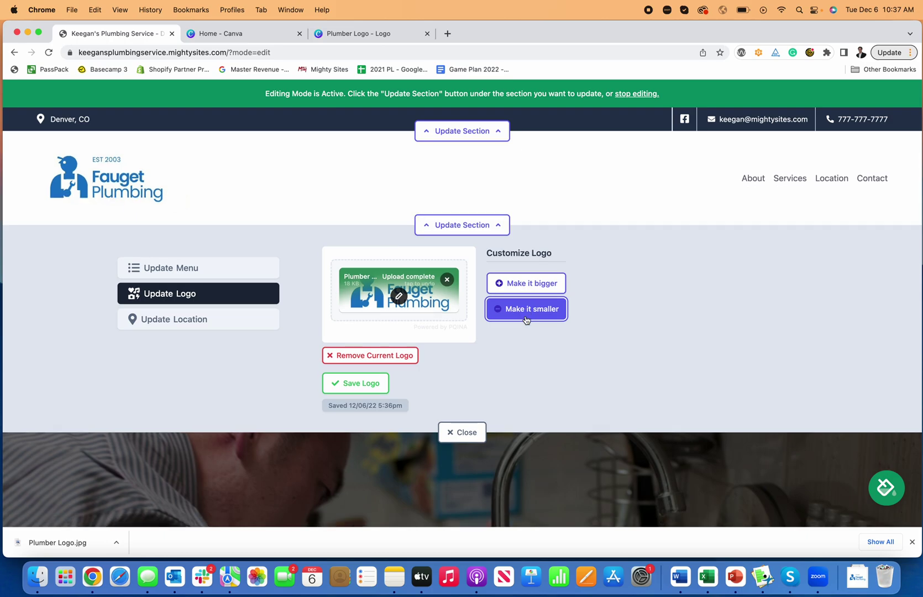
left_click(462, 225)
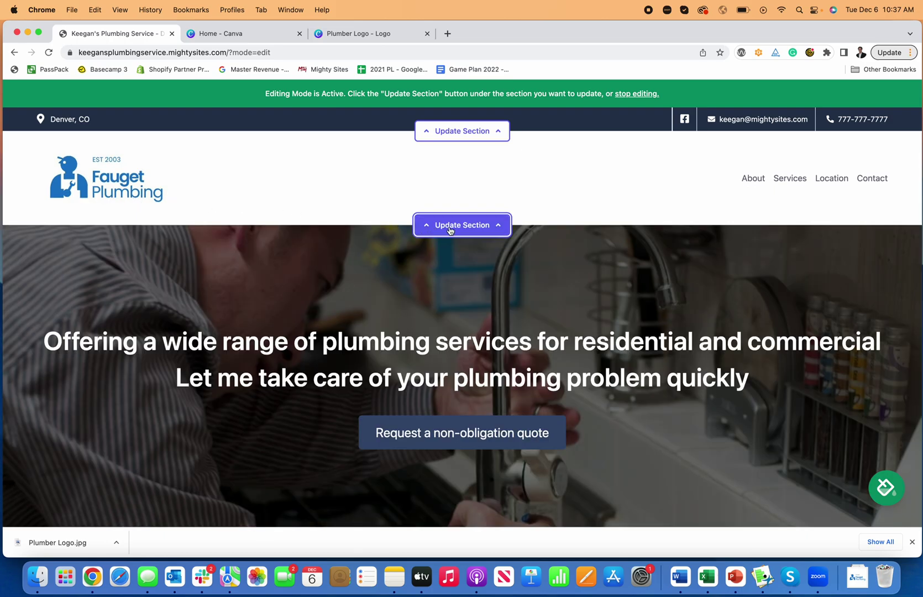
left_click(452, 226)
left_click(369, 387)
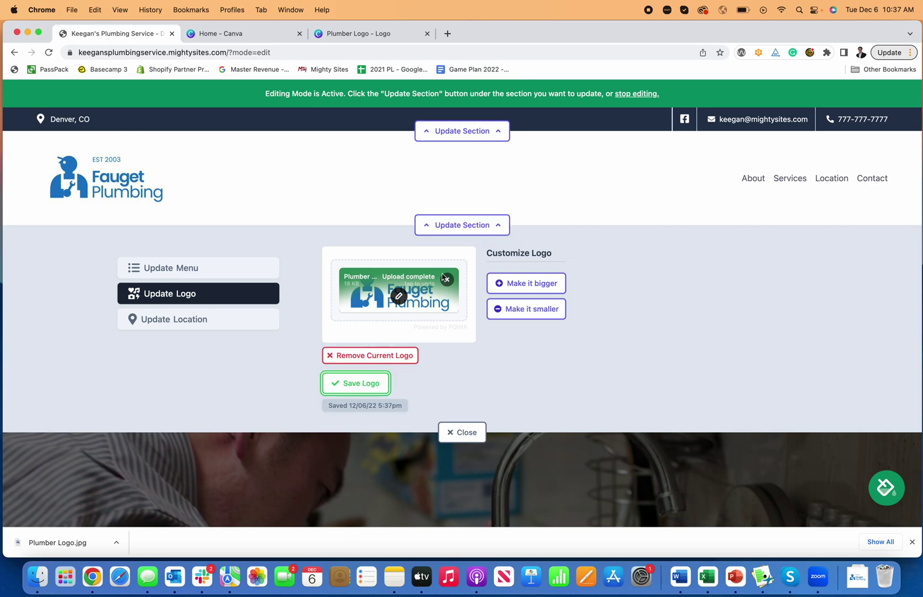
left_click(459, 227)
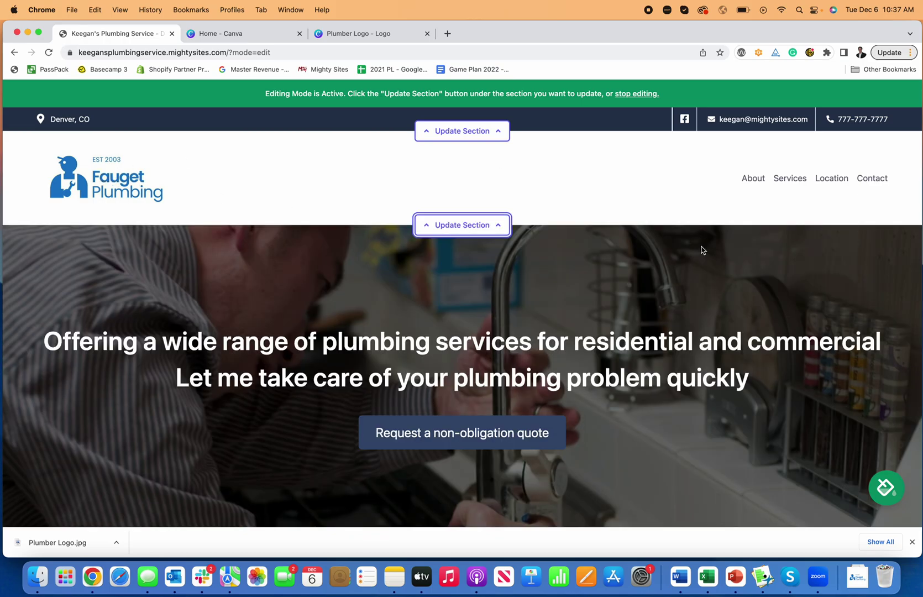
scroll(699, 262, "down", 2)
scroll(699, 262, "up", 2)
scroll(699, 266, "down", 8)
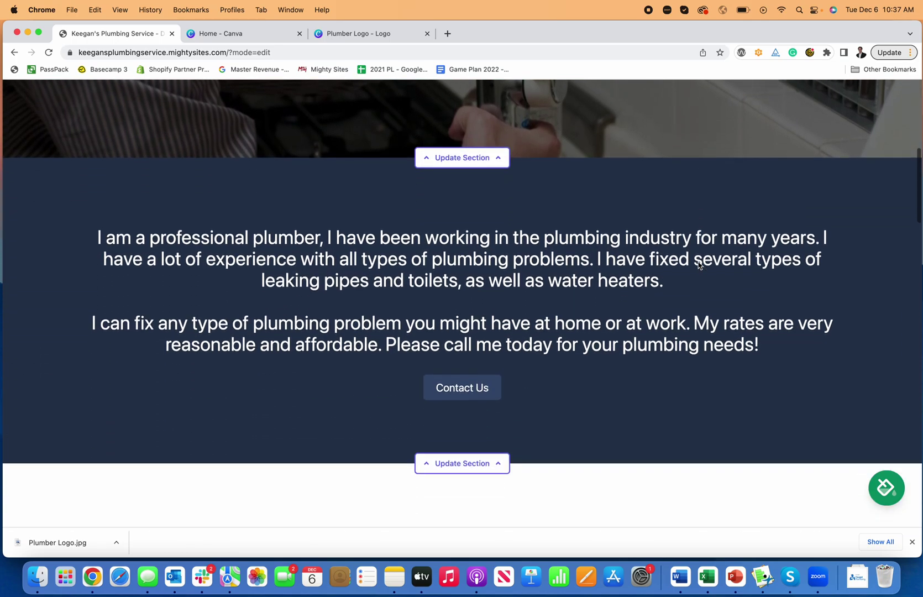
scroll(699, 263, "down", 12)
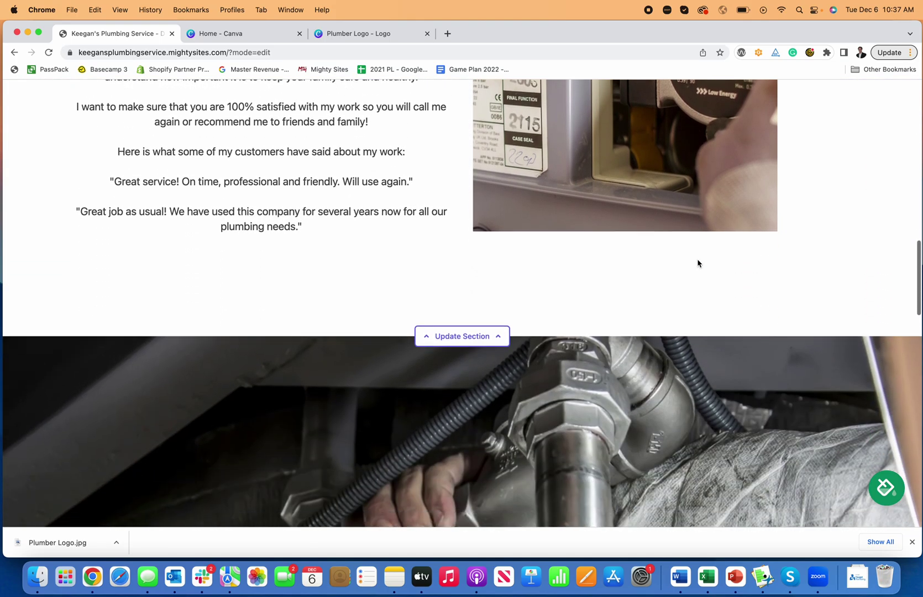
scroll(698, 264, "up", 20)
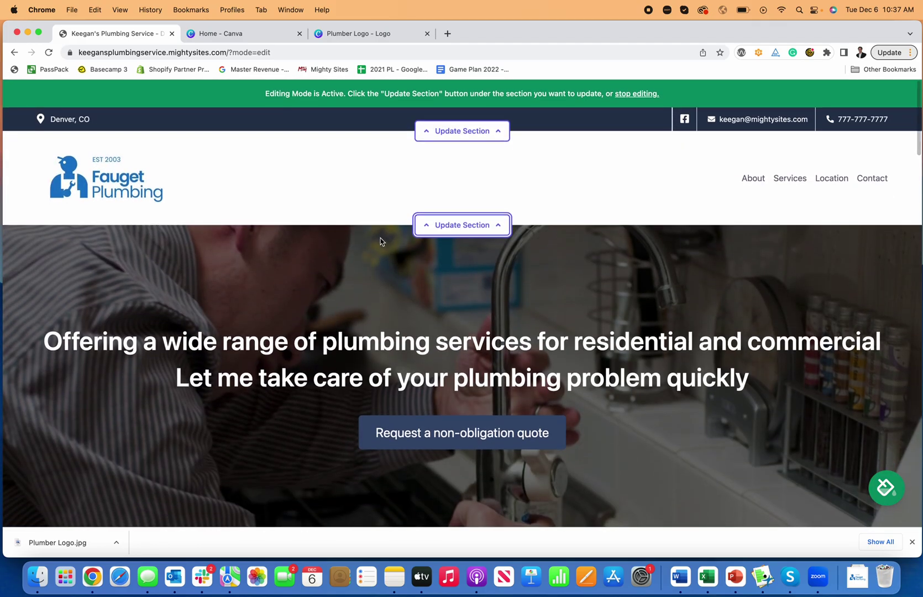
scroll(544, 276, "down", 3)
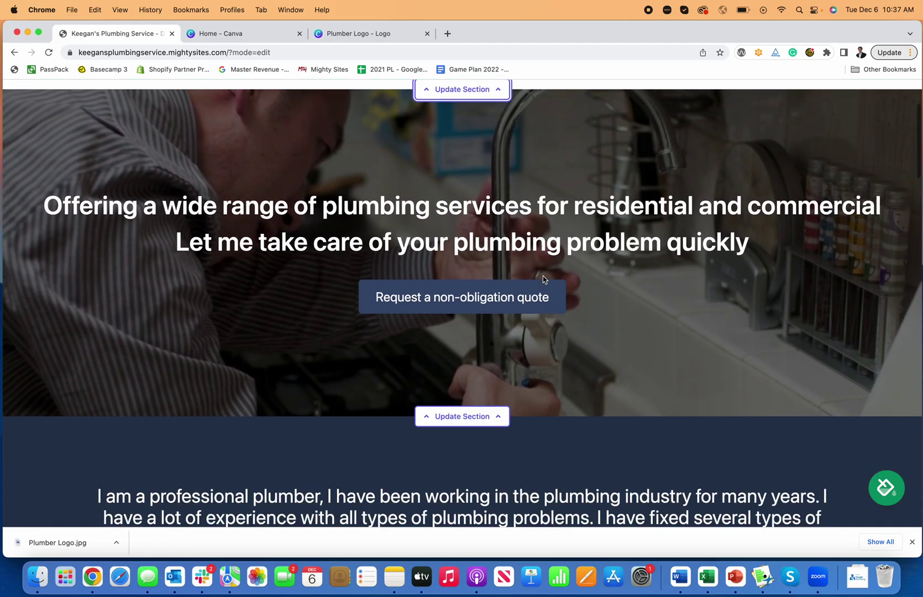
Step: Trim the hero title so it reads 'Plumbing Services'
left_click(493, 418)
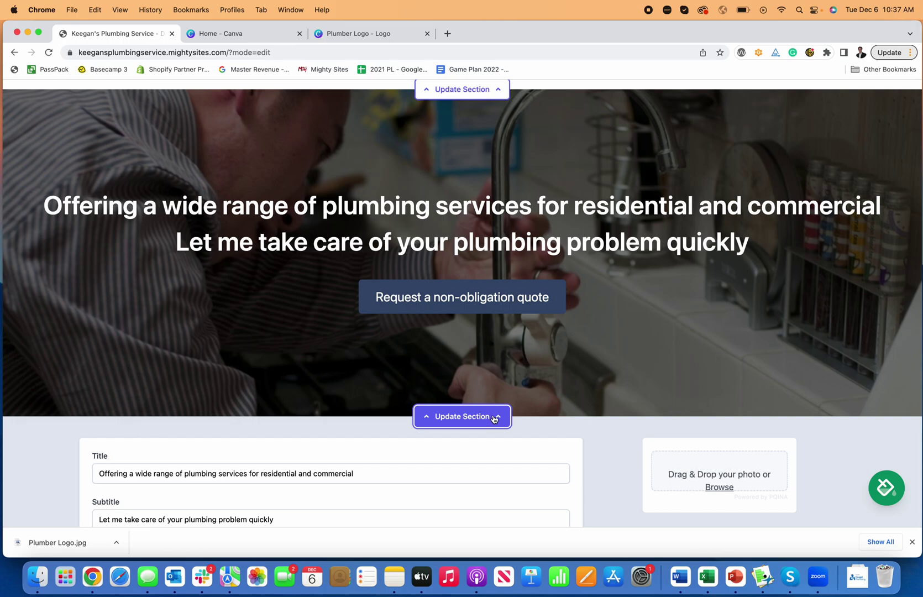
scroll(210, 235, "down", 2)
scroll(325, 400, "down", 1)
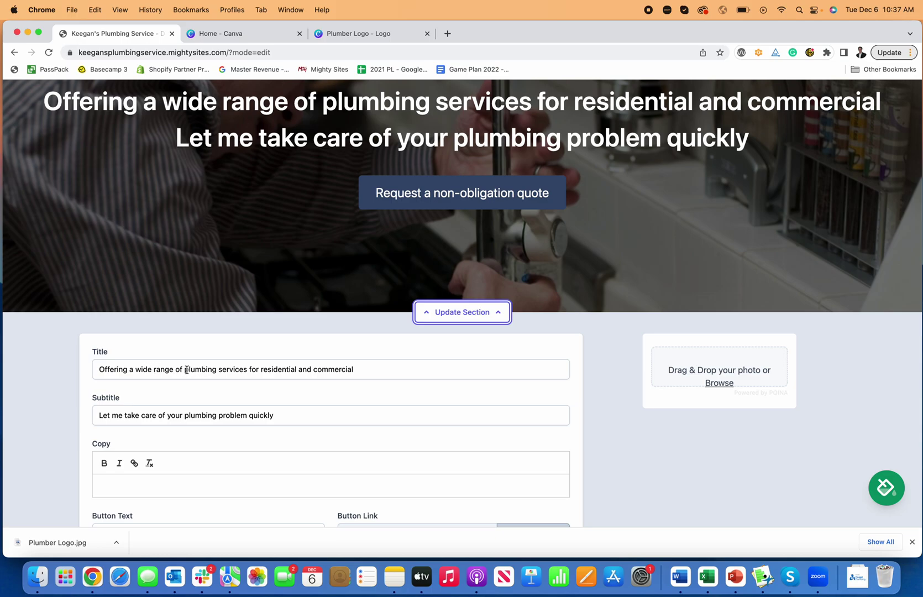
left_click_drag(187, 370, 75, 374)
type("P")
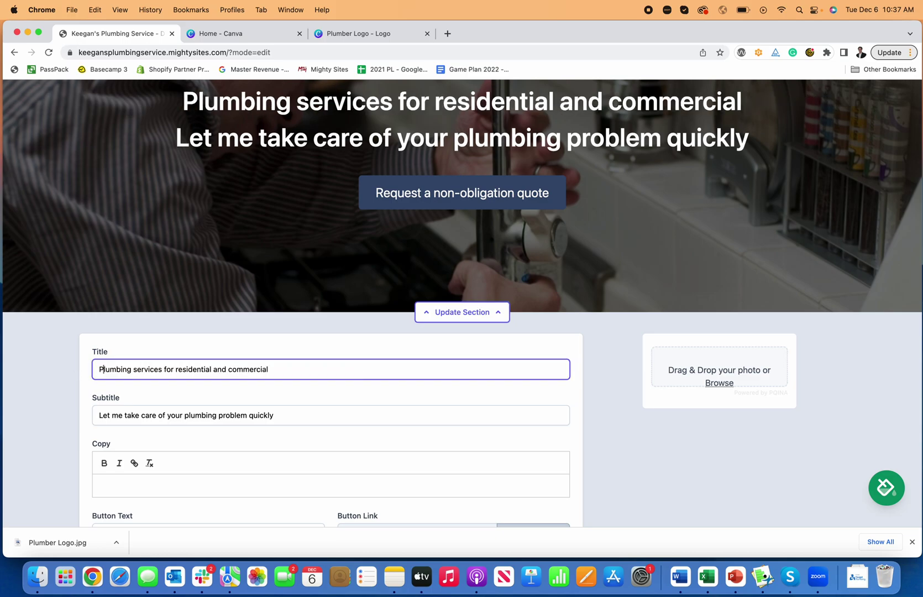
key("BackSpace")
type("S")
left_click_drag(278, 368, 199, 369)
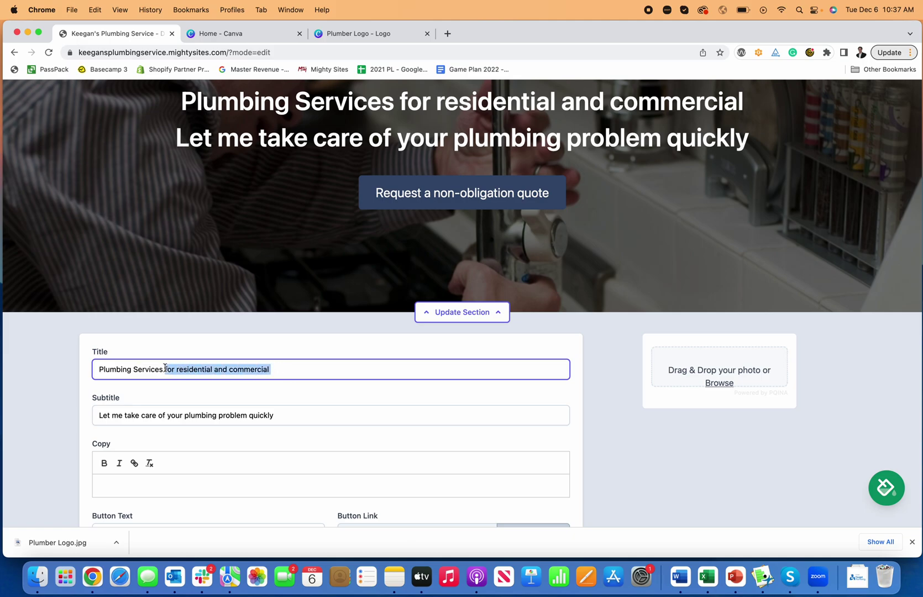
key("BackSpace")
Step: Replace the subtitle with 'Quick & Reliable Service' and the button text with 'Request A Quote'
scroll(251, 403, "down", 2)
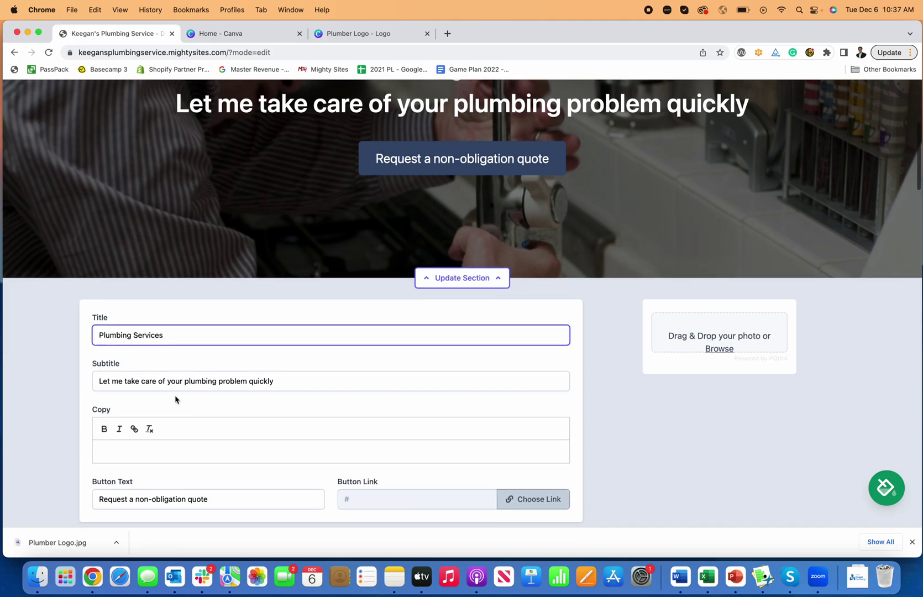
left_click_drag(282, 382, 64, 385)
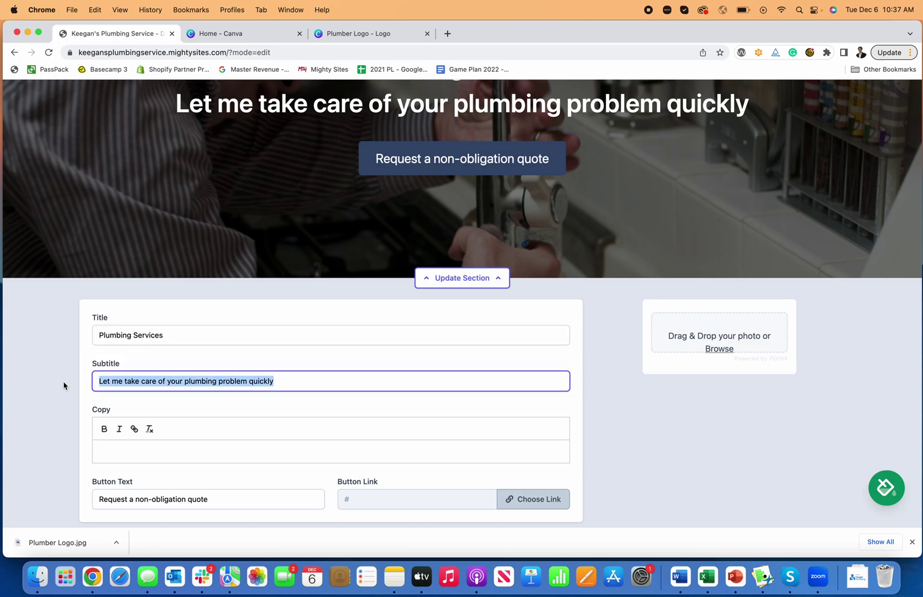
type("Quick & ")
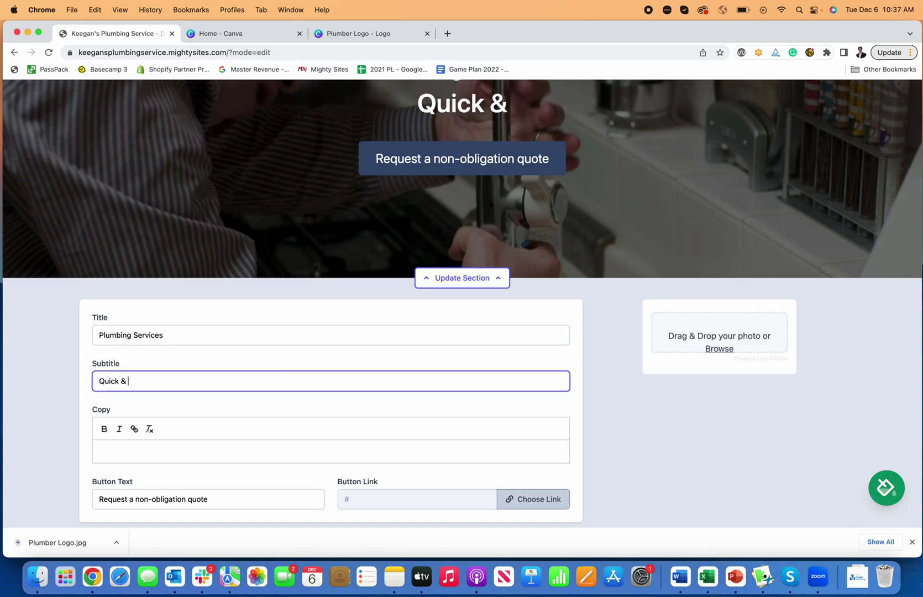
type("Reliable Service")
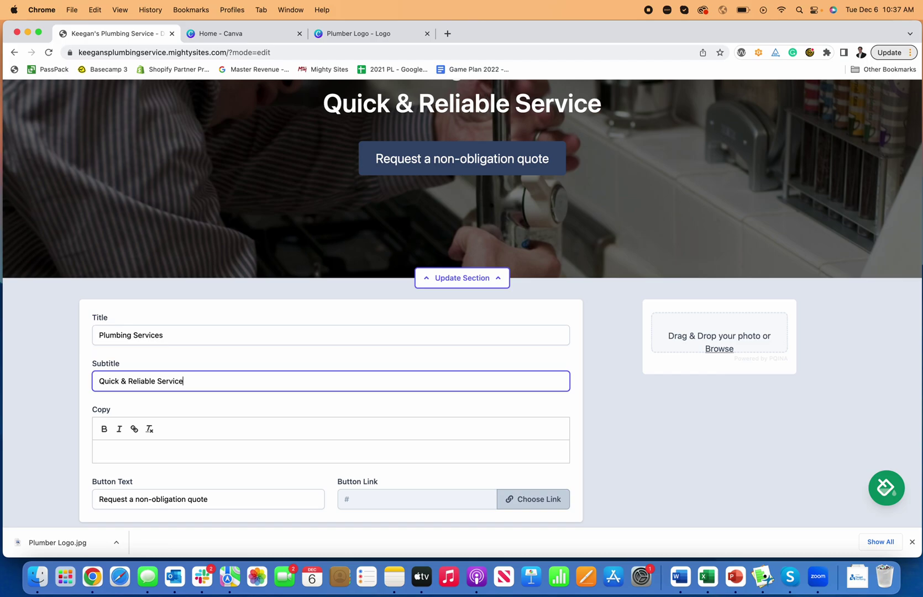
scroll(253, 475, "down", 3)
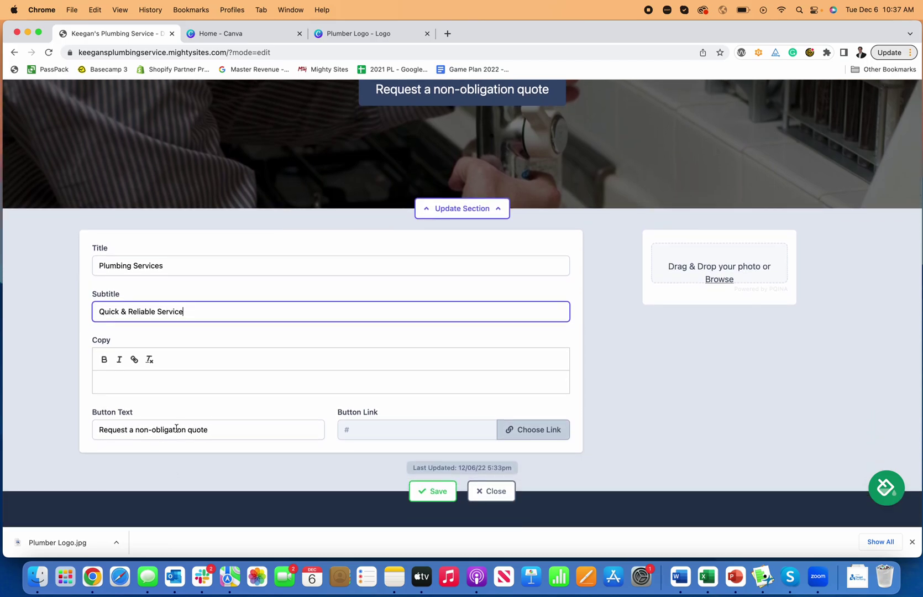
left_click_drag(220, 430, 84, 433)
type("Request")
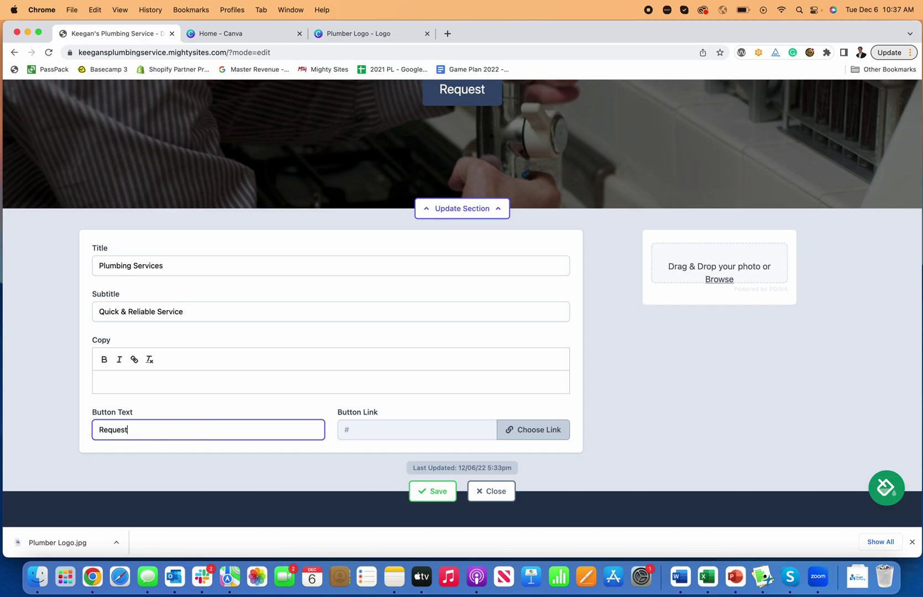
type(" A Quote")
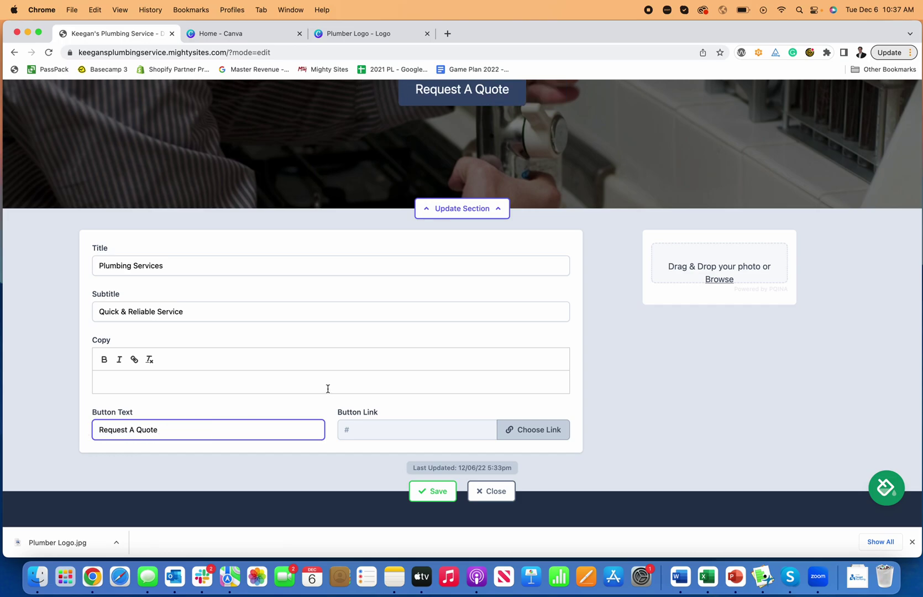
scroll(320, 388, "up", 5)
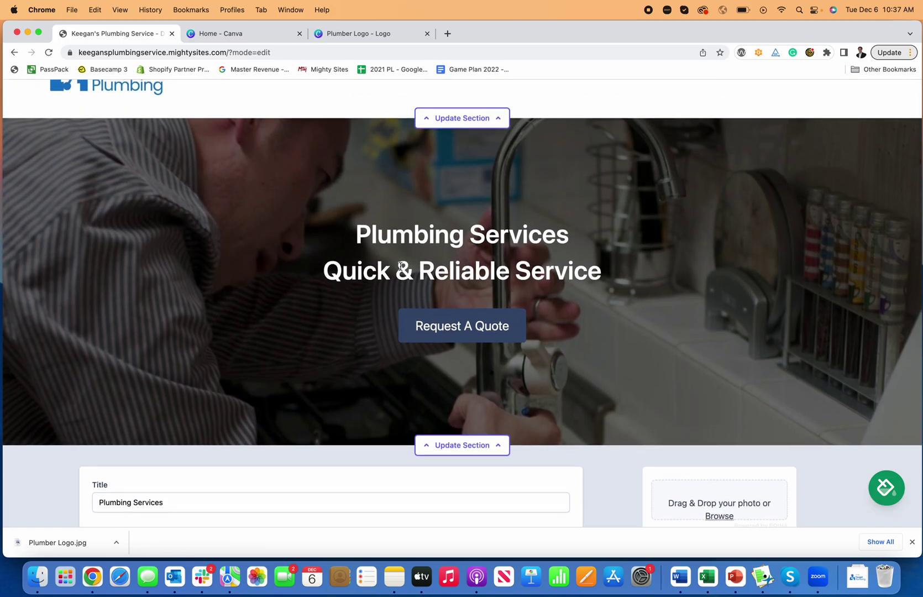
scroll(425, 324, "down", 5)
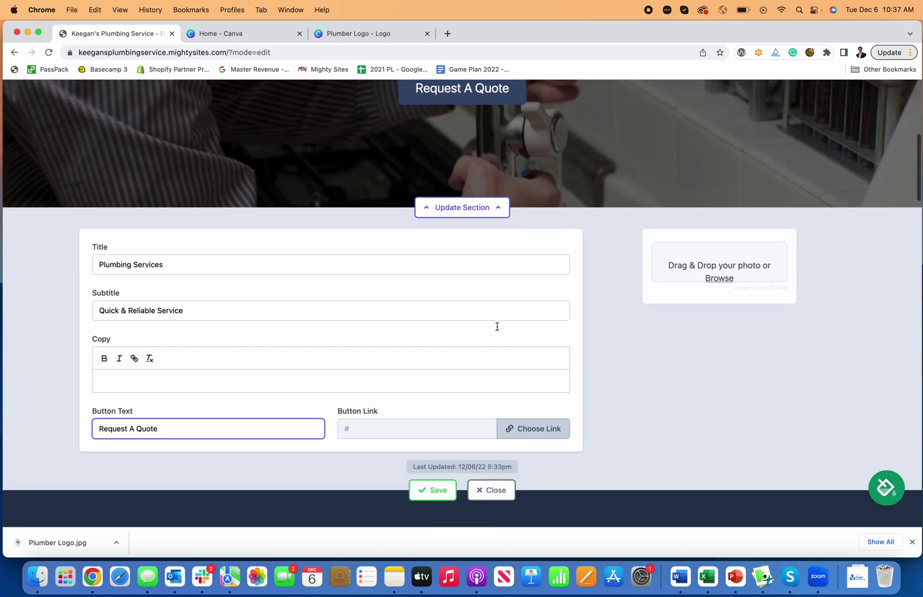
Step: Link the Request A Quote button to the Click to Call action and close the hero editor
left_click(533, 411)
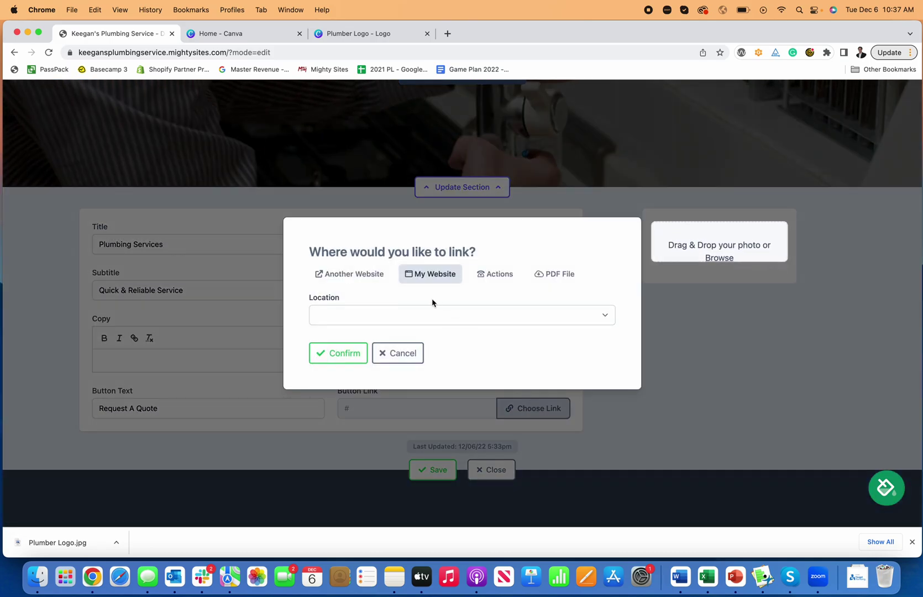
left_click(429, 314)
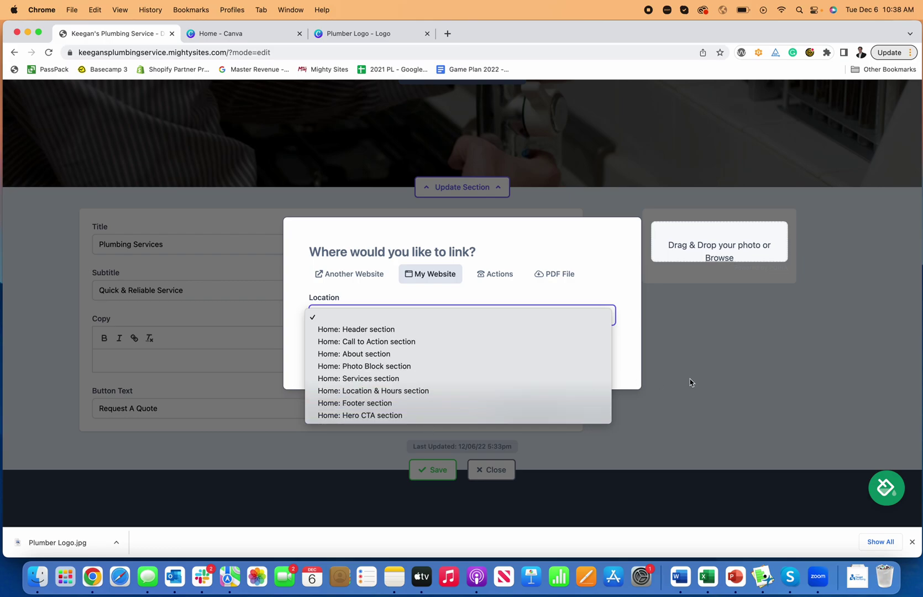
left_click(764, 372)
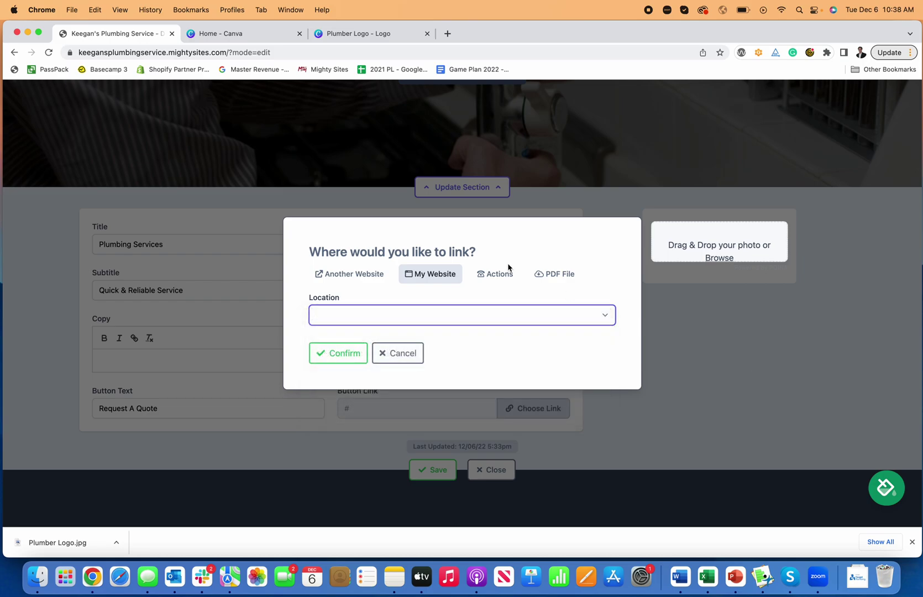
left_click(505, 274)
left_click(414, 249)
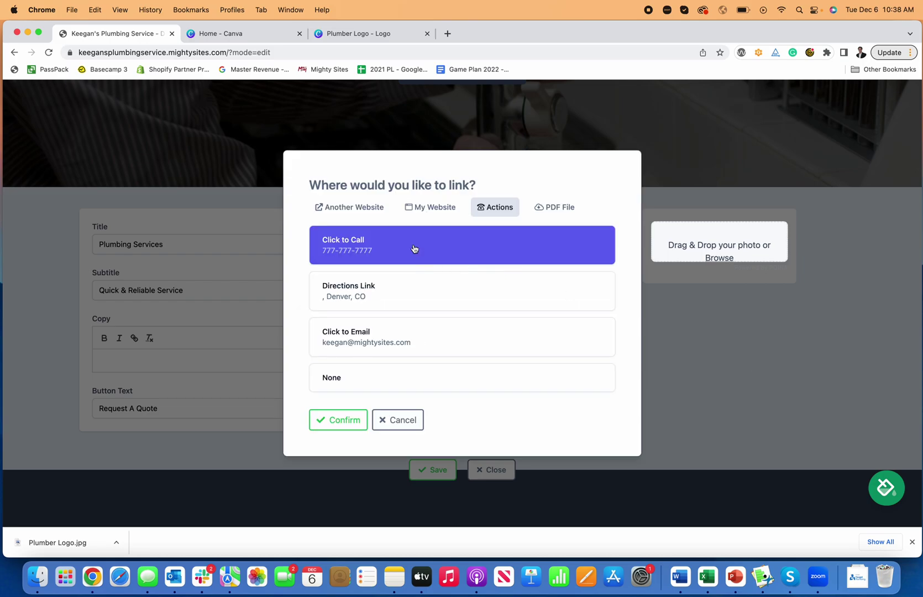
left_click(345, 420)
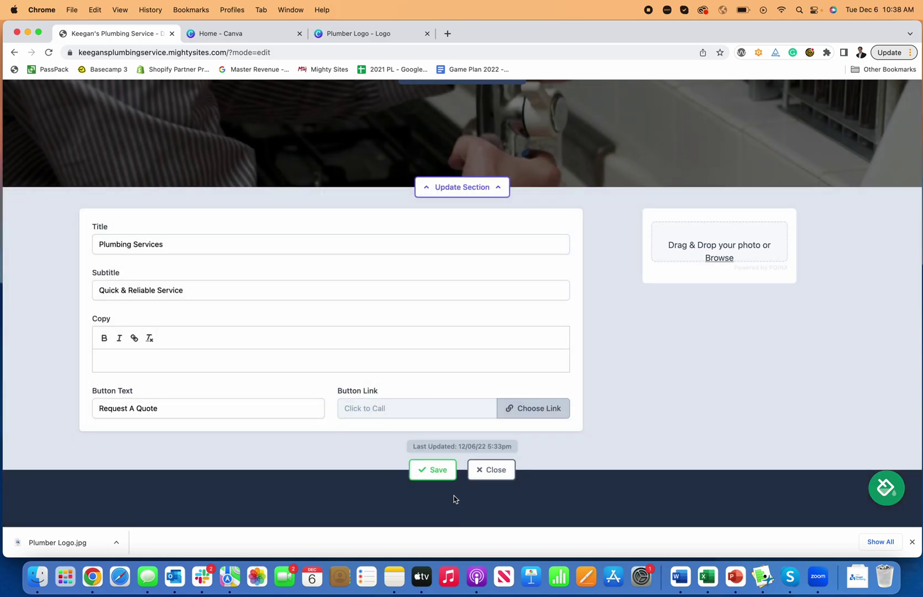
left_click(492, 470)
scroll(473, 337, "up", 5)
scroll(474, 337, "up", 2)
Step: Dismiss the downloads bar and bring the dark contact section into view
scroll(481, 376, "down", 15)
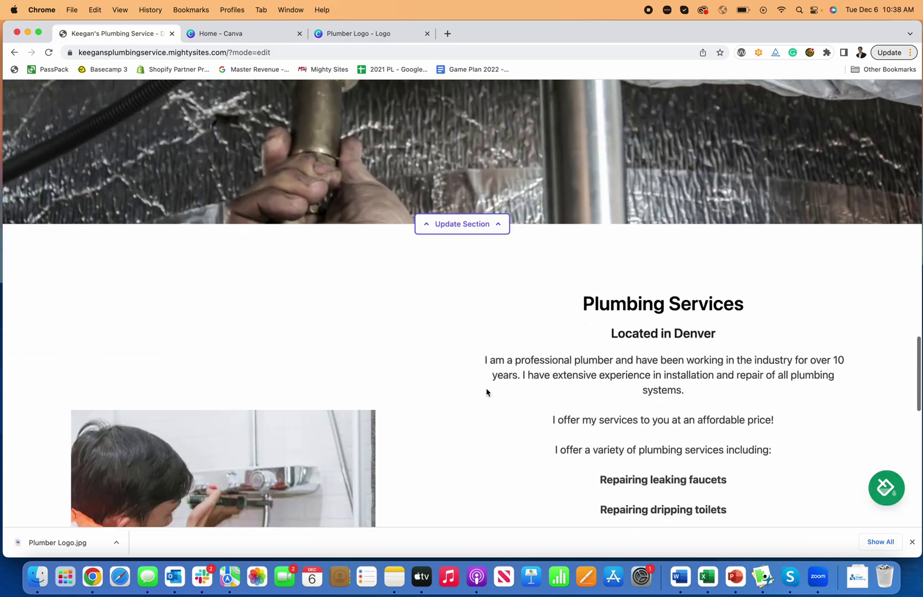
scroll(486, 393, "down", 10)
scroll(486, 391, "up", 15)
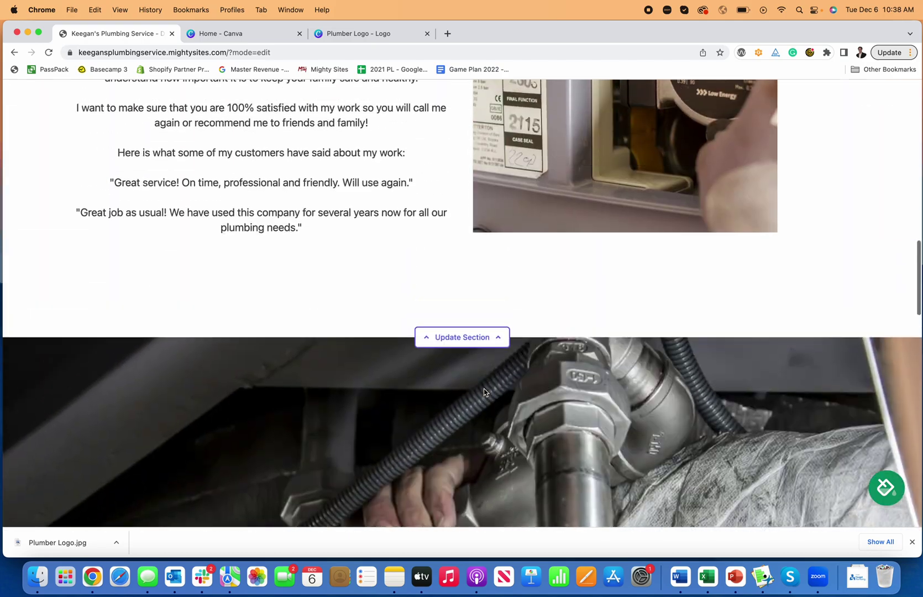
scroll(483, 391, "up", 10)
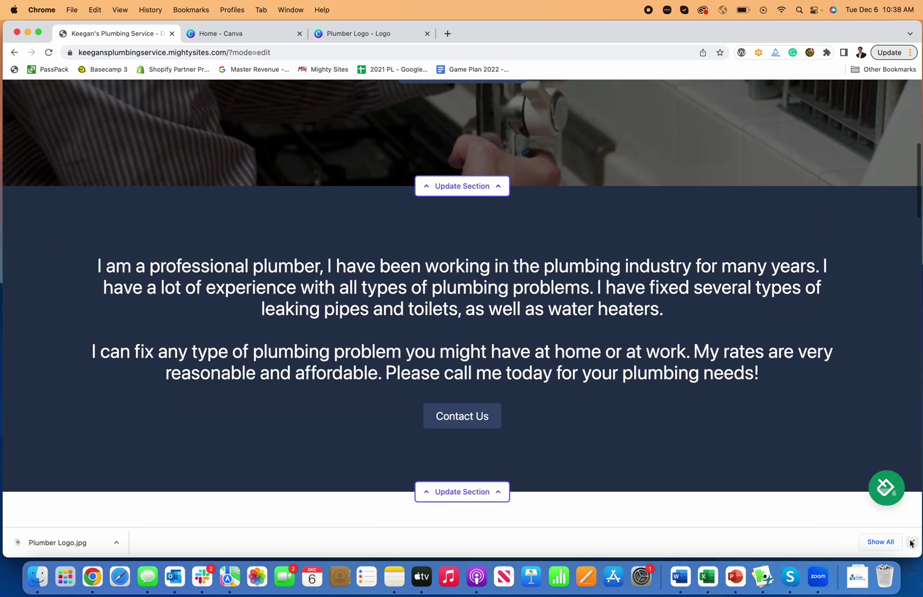
left_click(911, 543)
scroll(586, 391, "up", 10)
scroll(492, 406, "down", 3)
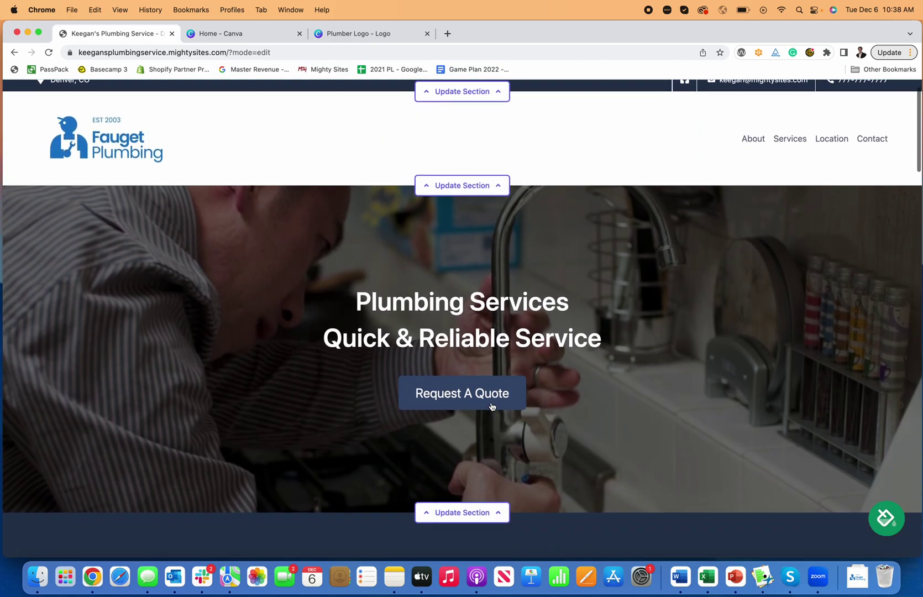
scroll(585, 396, "down", 6)
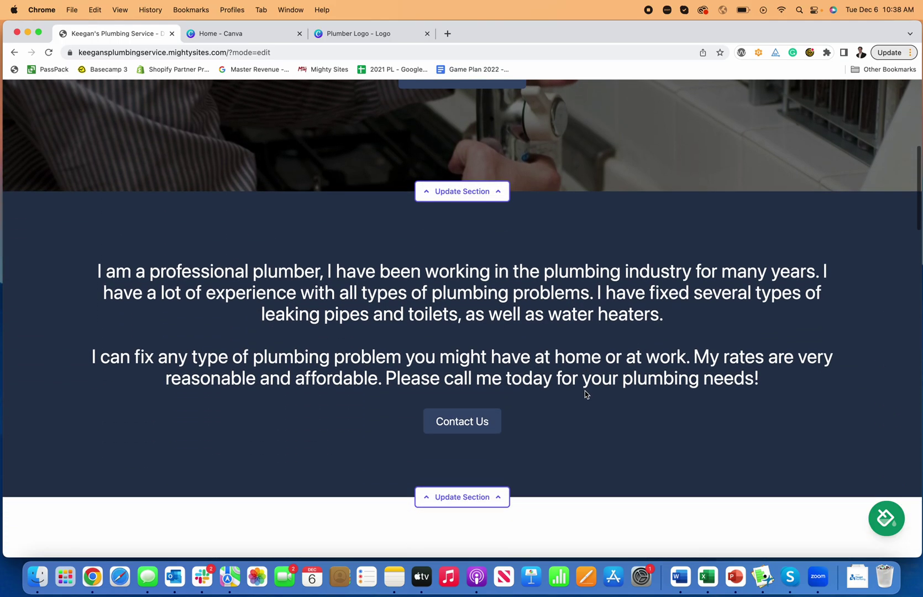
scroll(569, 405, "down", 2)
Step: Add the line 'This is how to make a website for a plumber!' to the section copy and save
left_click(480, 438)
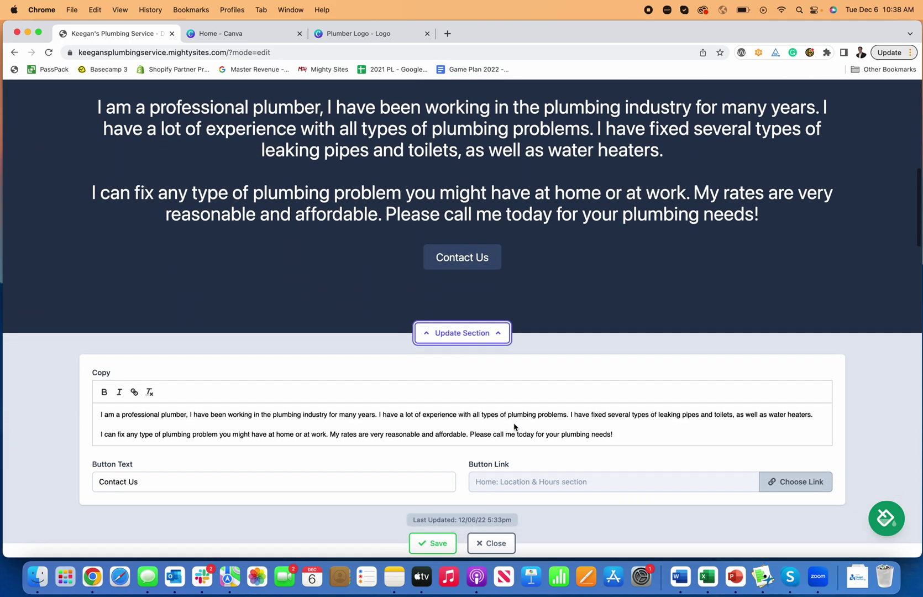
scroll(515, 427, "down", 1)
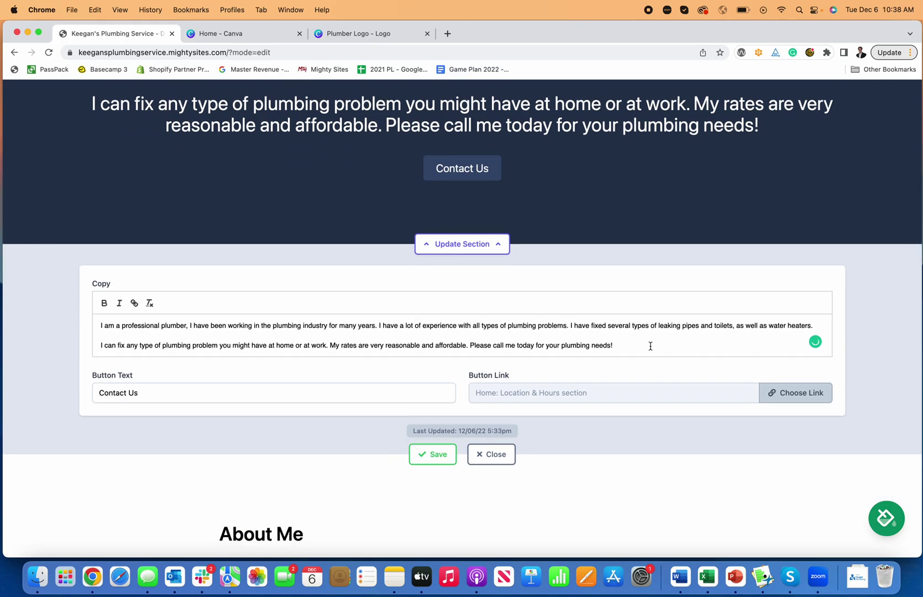
key("Return")
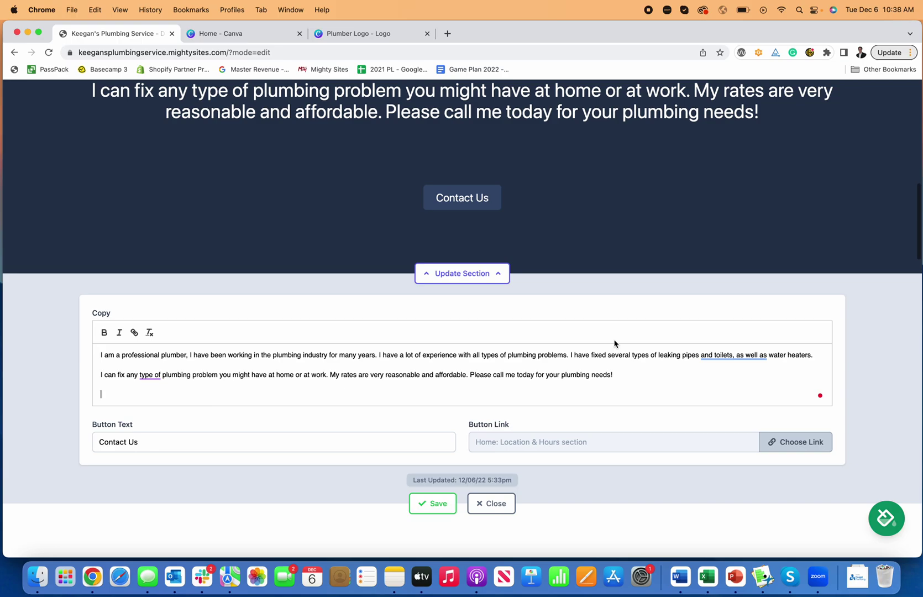
type("This is how")
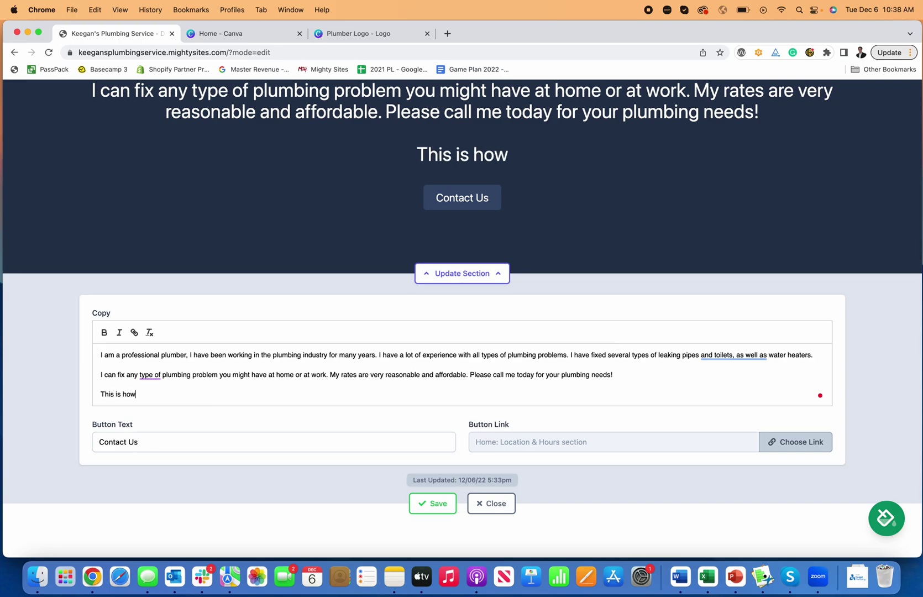
type(" to make a website")
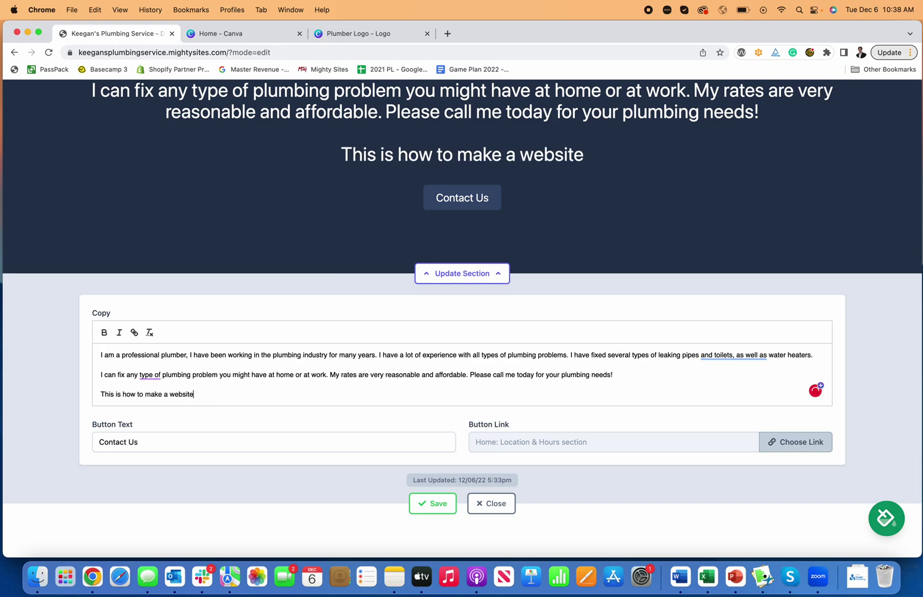
type(" for a plumber!")
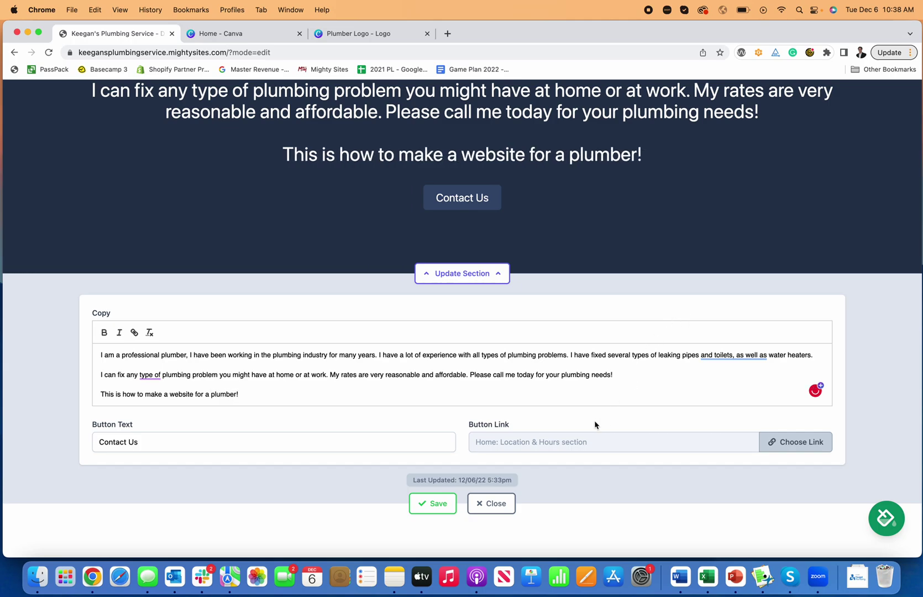
left_click(433, 503)
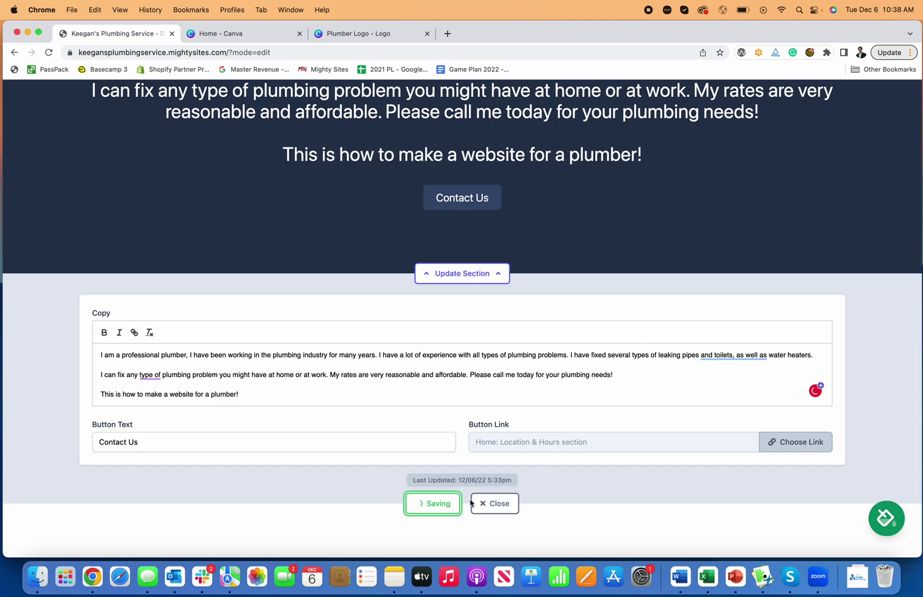
scroll(497, 330, "up", 3)
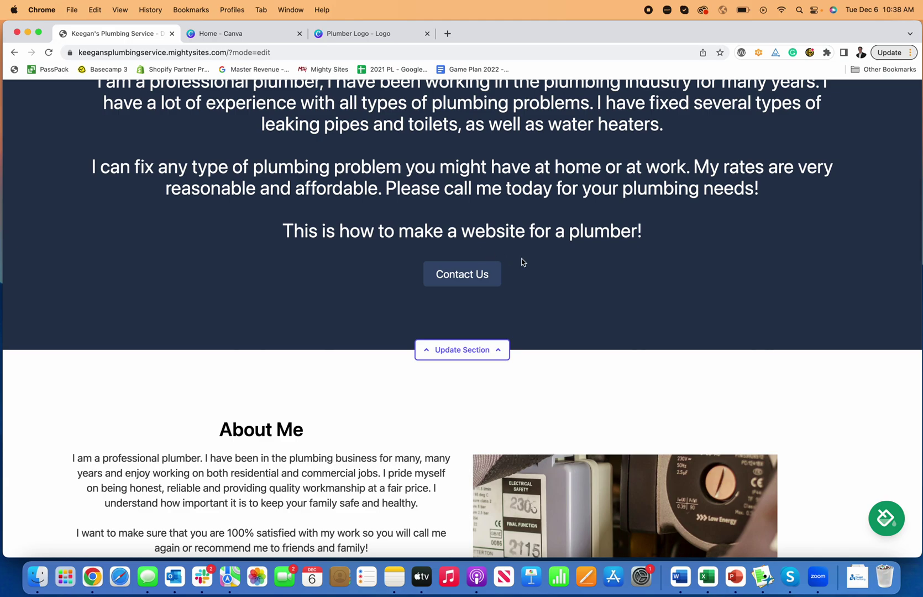
Step: Browse the button's link options, including Actions and PDF file, then dismiss them unchanged
left_click(490, 349)
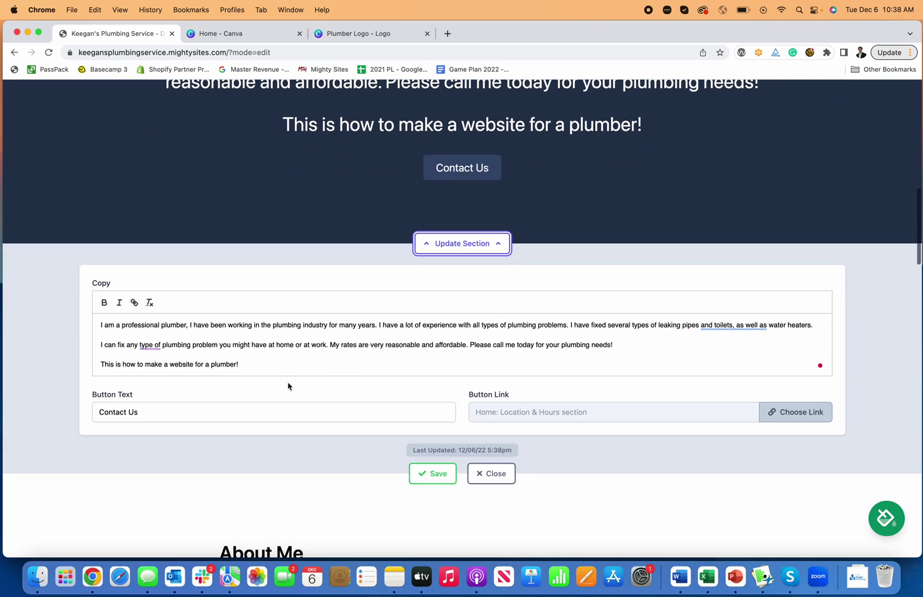
left_click(809, 417)
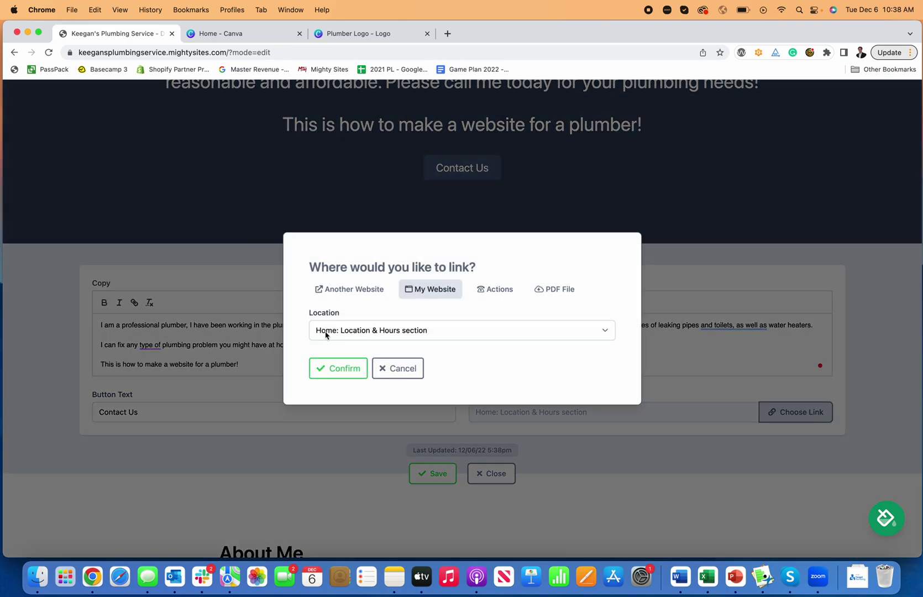
left_click(495, 289)
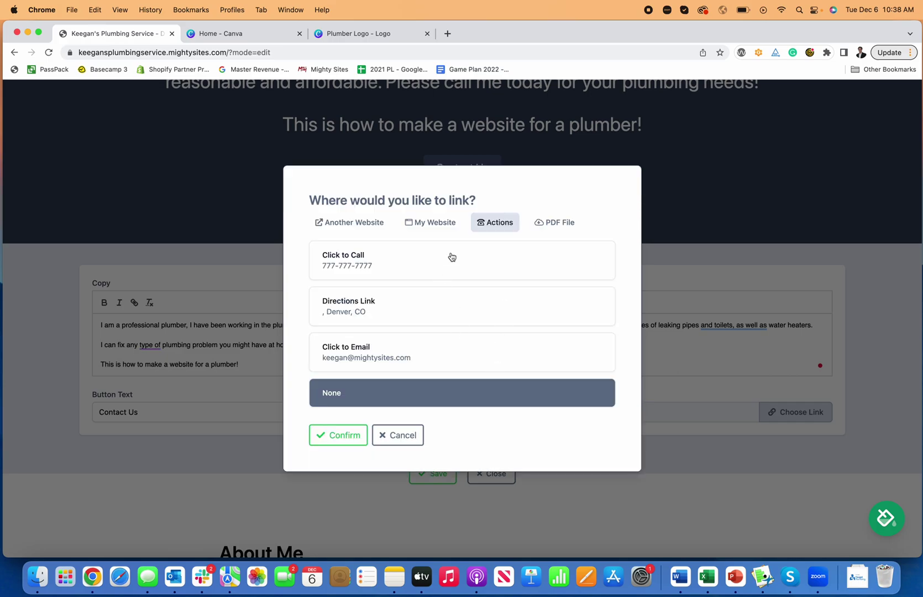
left_click(562, 222)
left_click(392, 366)
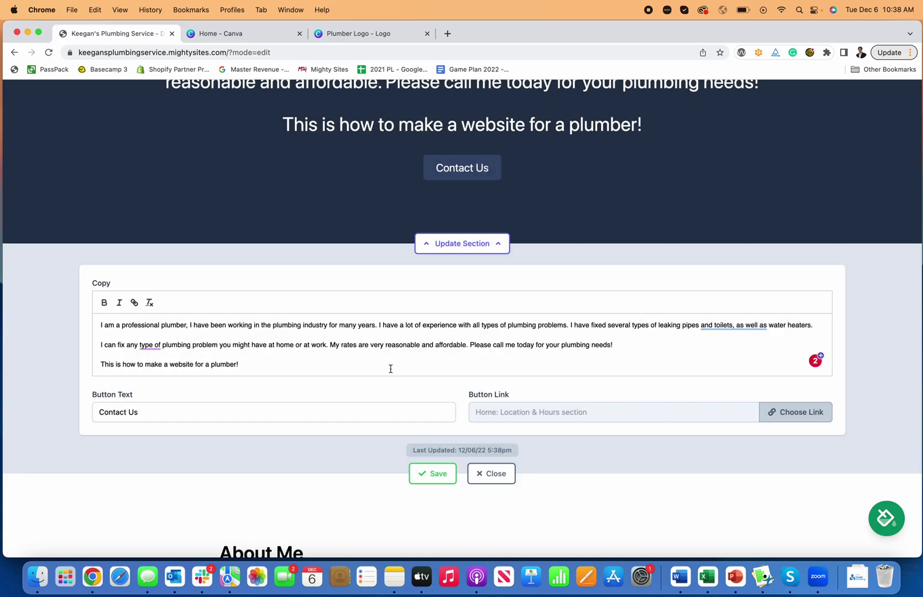
Step: Change the button label to 'Check Out Rates', save, and close the editor
double_click(161, 414)
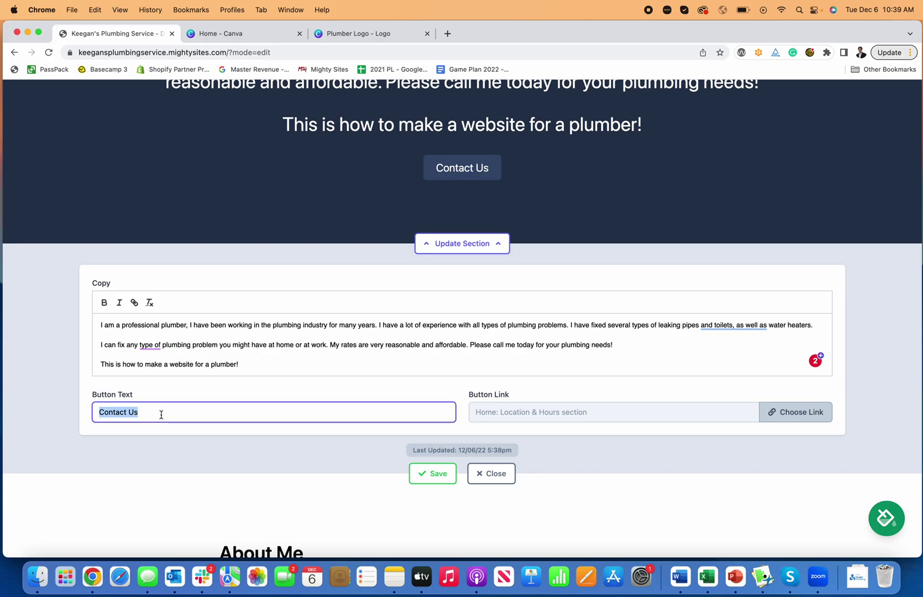
type("Check ")
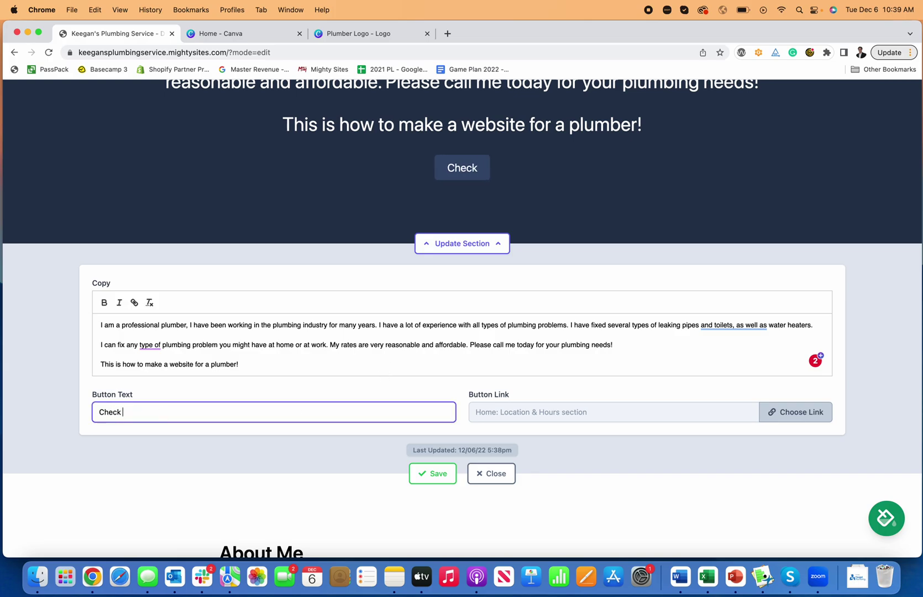
type("Out Rates")
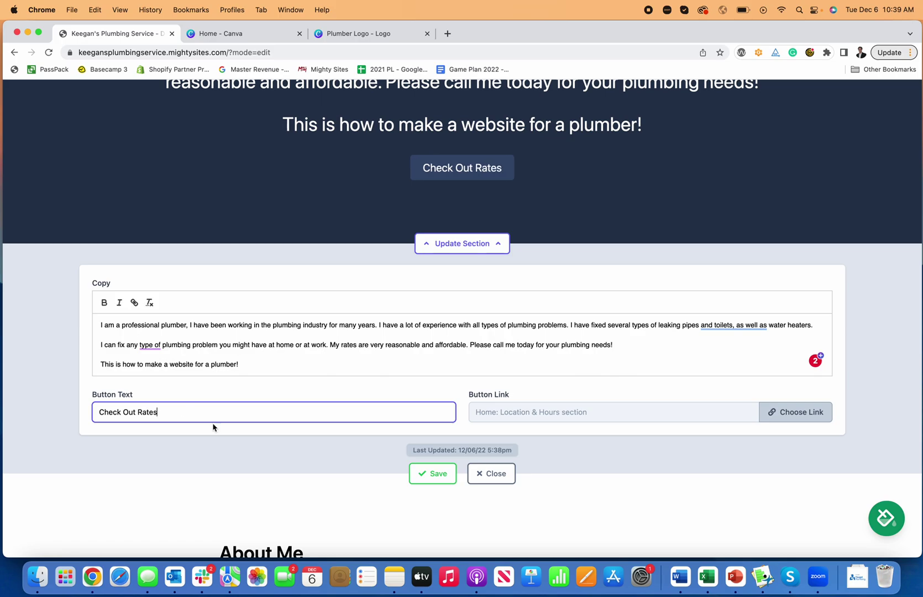
left_click(433, 473)
left_click(500, 474)
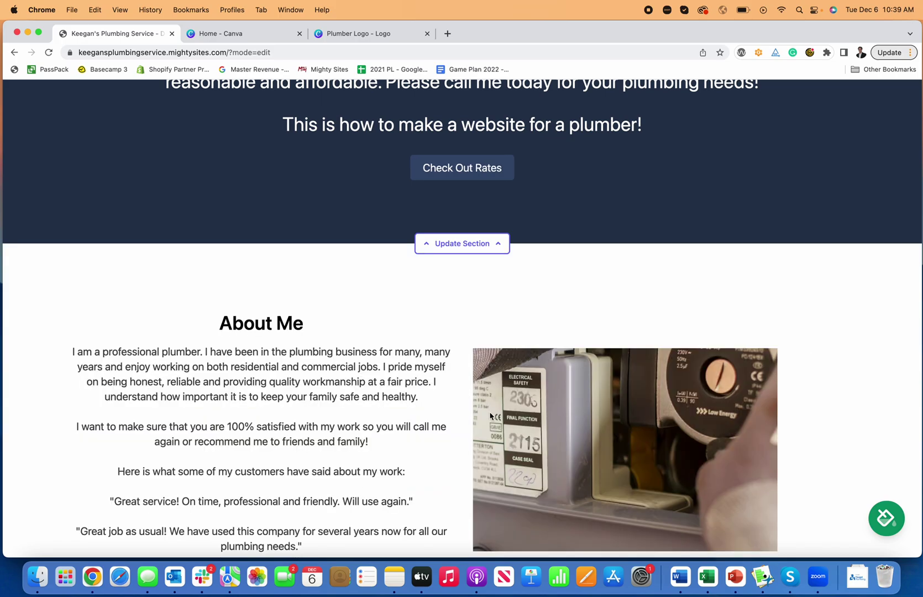
scroll(490, 416, "up", 10)
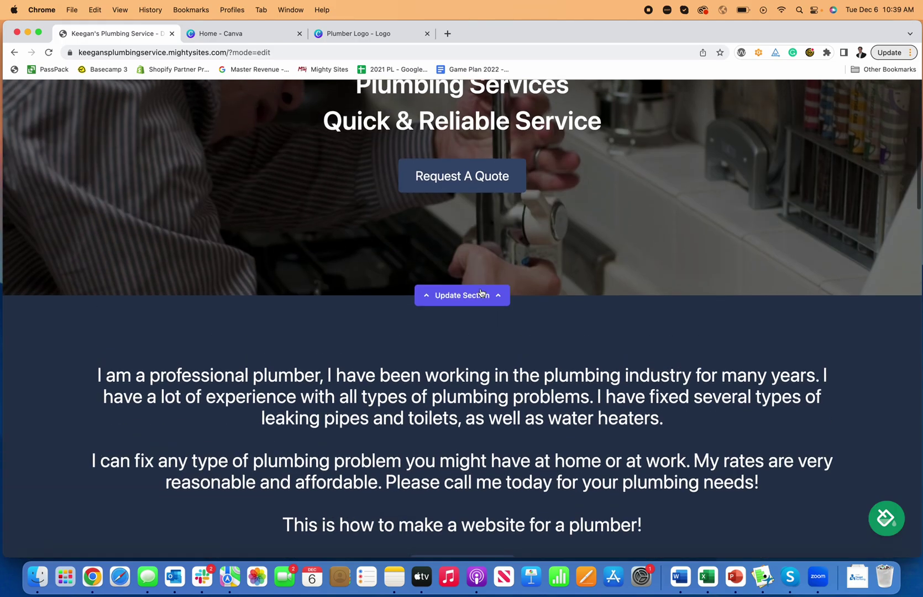
scroll(481, 292, "up", 2)
scroll(482, 293, "down", 12)
Step: Relabel the Check Out Rates button 'Reach Out By Email'
left_click(485, 216)
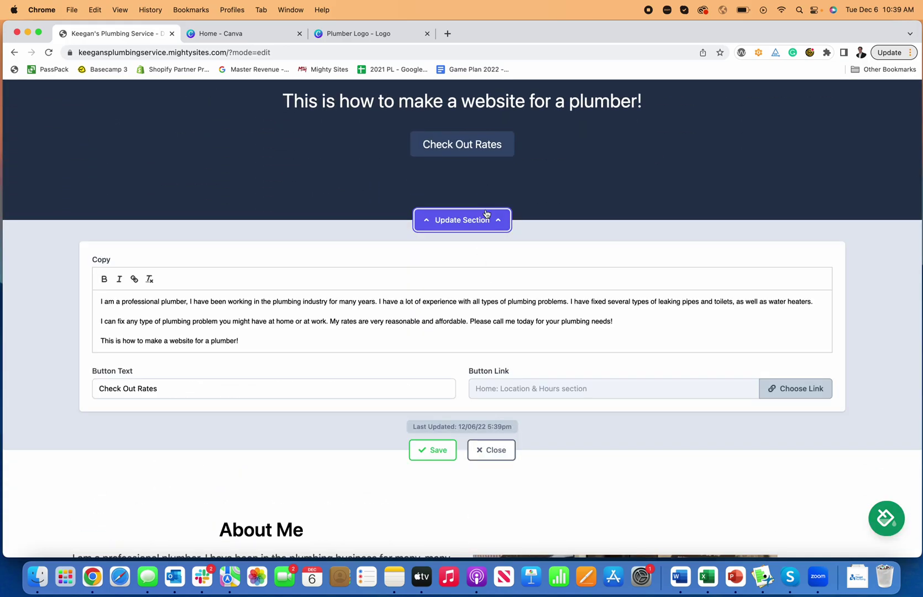
triple_click(243, 386)
type("Reach Out By Email")
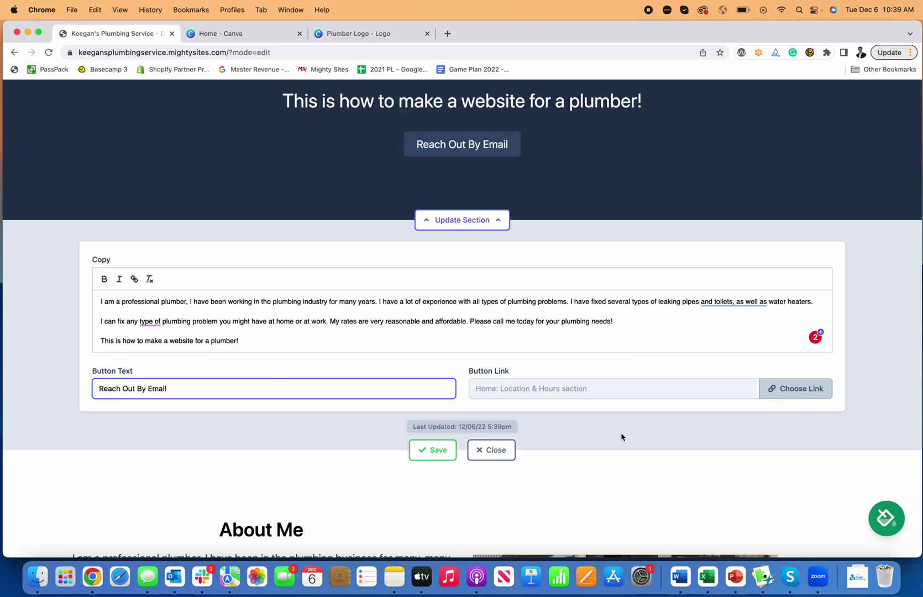
Step: Link the button to the Click to Email action, then save and close the editor
left_click(772, 399)
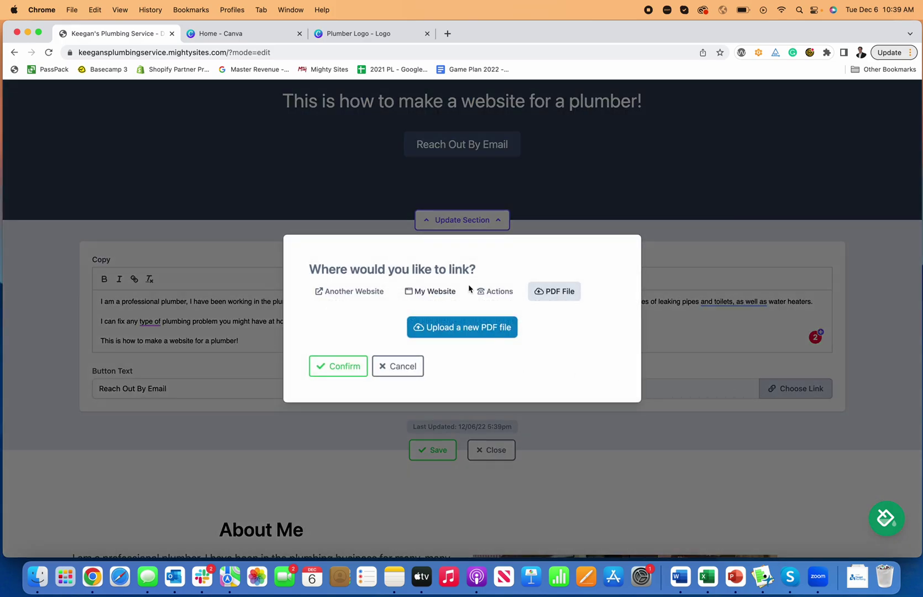
left_click(498, 291)
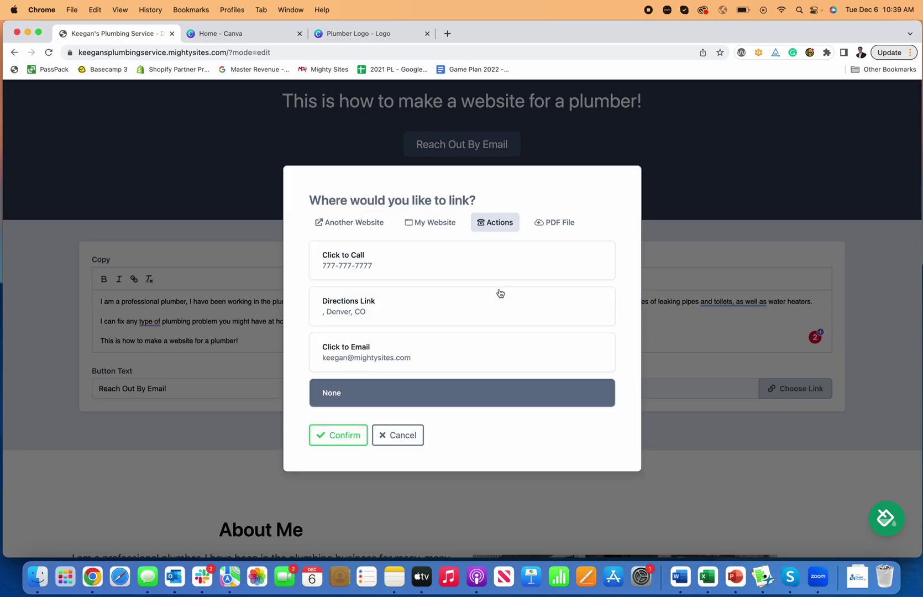
left_click(399, 360)
left_click(341, 435)
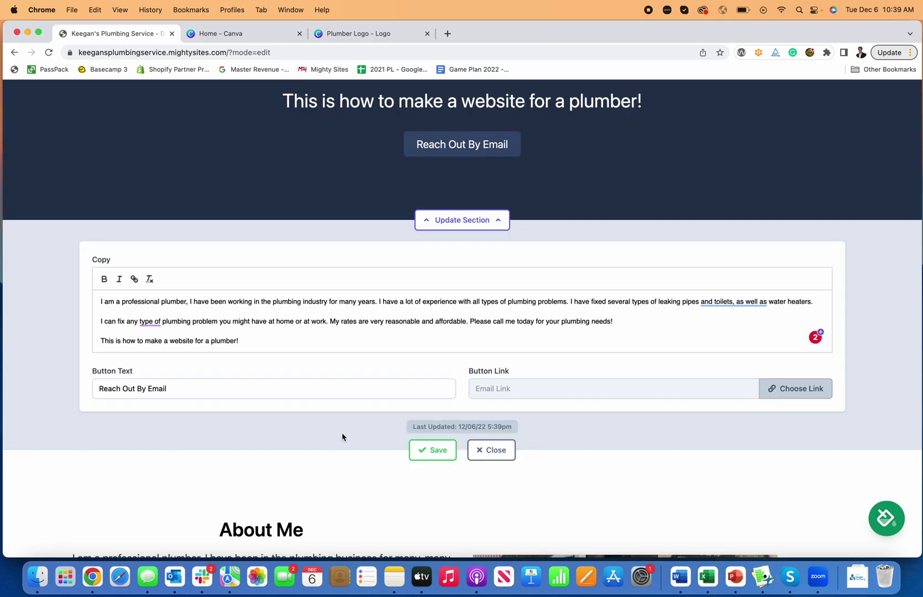
left_click(434, 450)
left_click(492, 450)
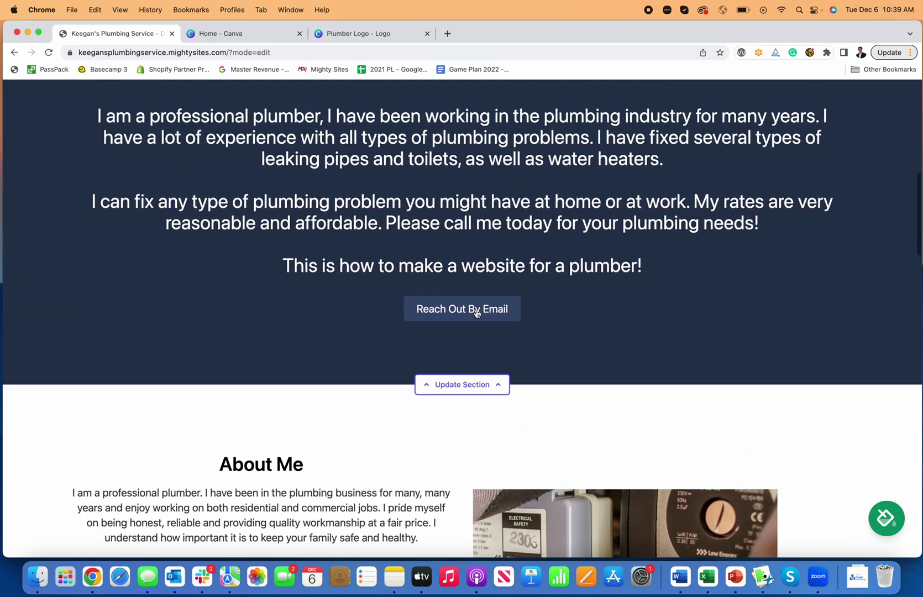
scroll(483, 334, "up", 5)
scroll(484, 334, "down", 2)
scroll(511, 332, "down", 10)
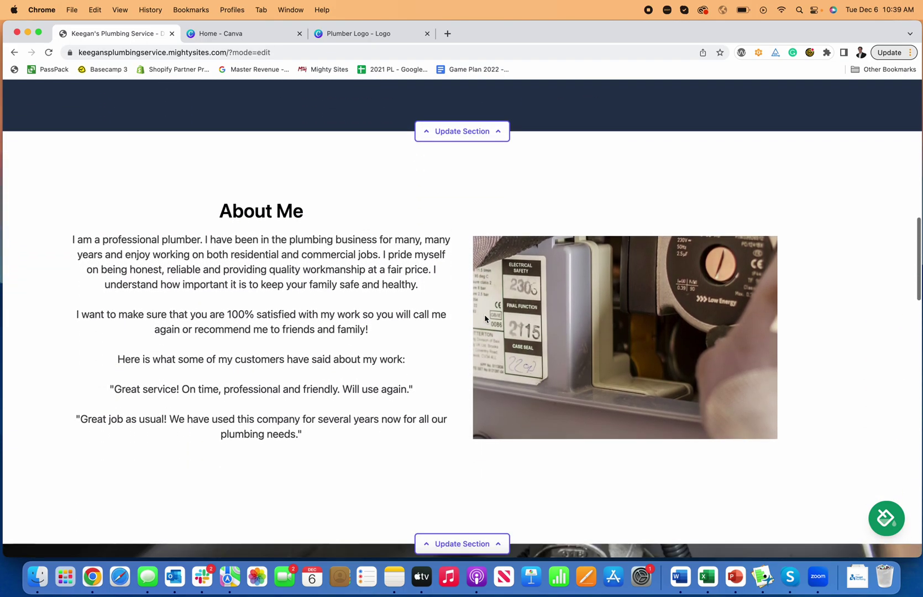
scroll(485, 319, "down", 4)
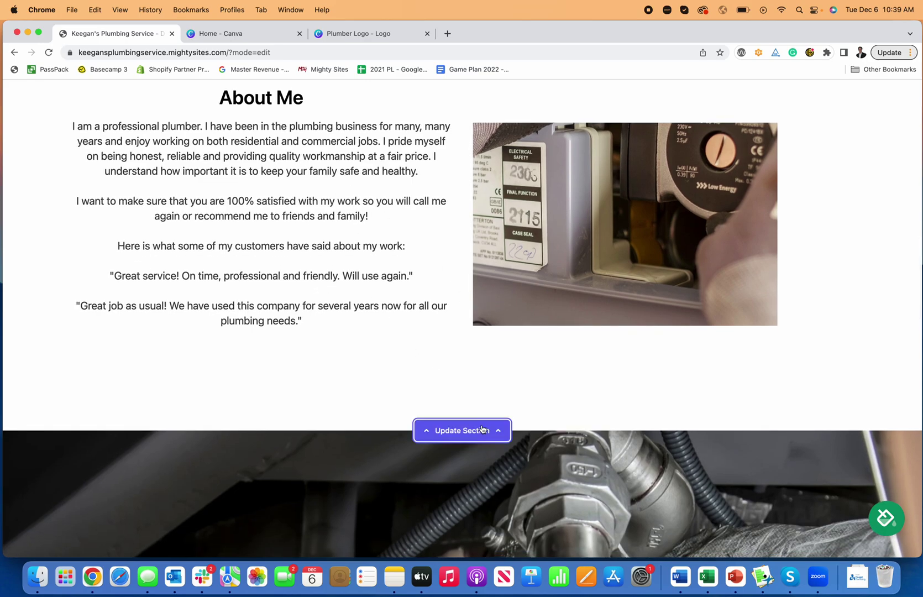
left_click(482, 430)
left_click(719, 332)
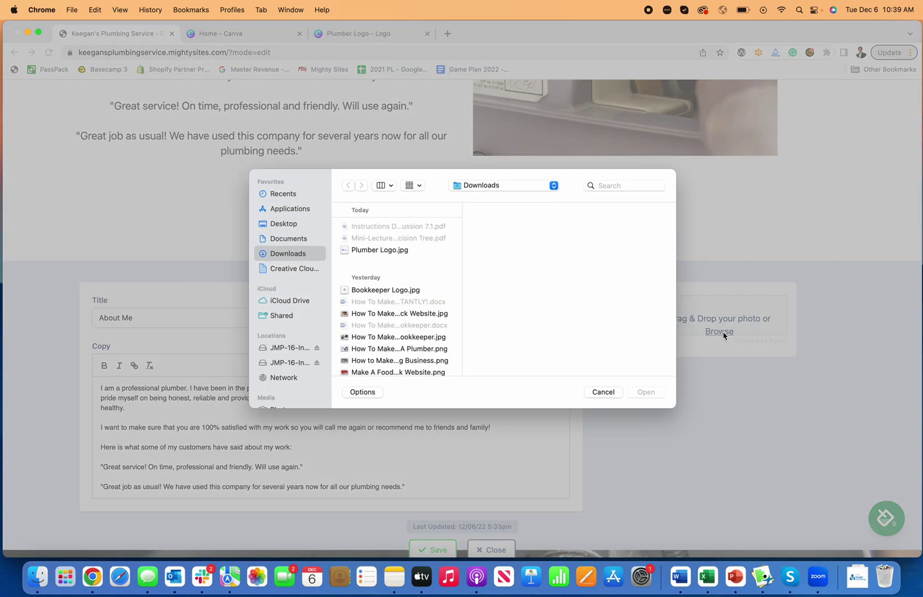
left_click(604, 392)
left_click(476, 261)
scroll(494, 301, "down", 15)
scroll(494, 301, "down", 4)
scroll(691, 327, "down", 2)
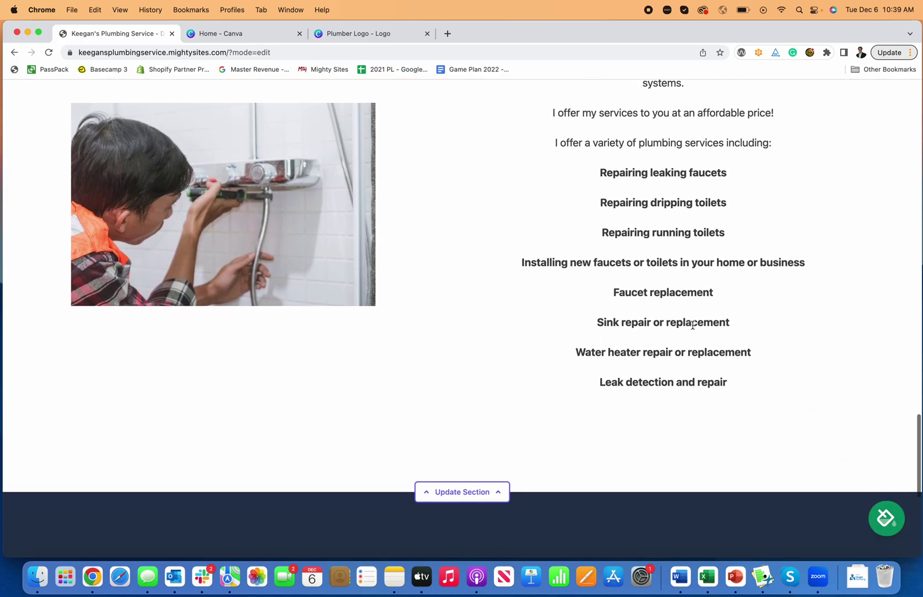
scroll(708, 345, "down", 10)
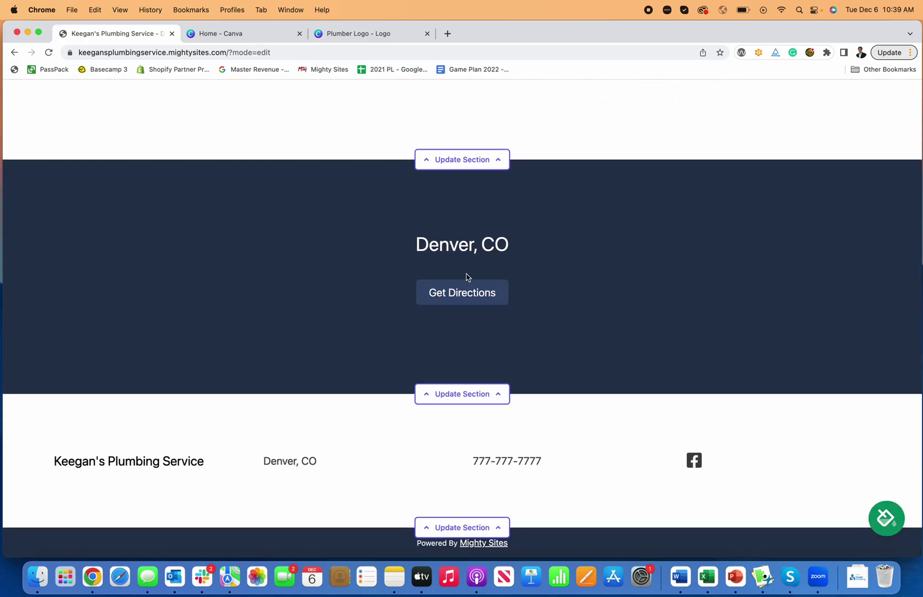
scroll(680, 381, "up", 20)
scroll(682, 379, "down", 3)
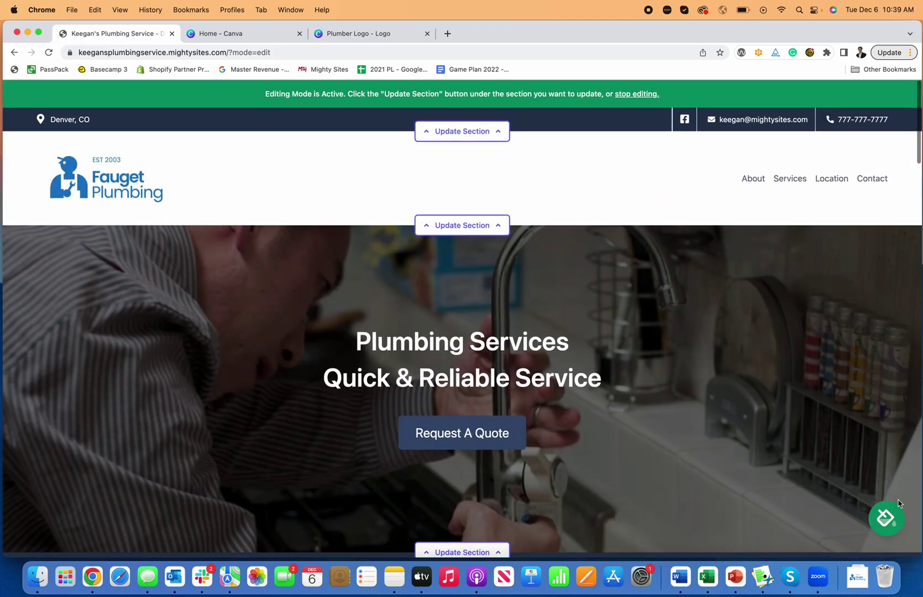
scroll(691, 320, "up", 3)
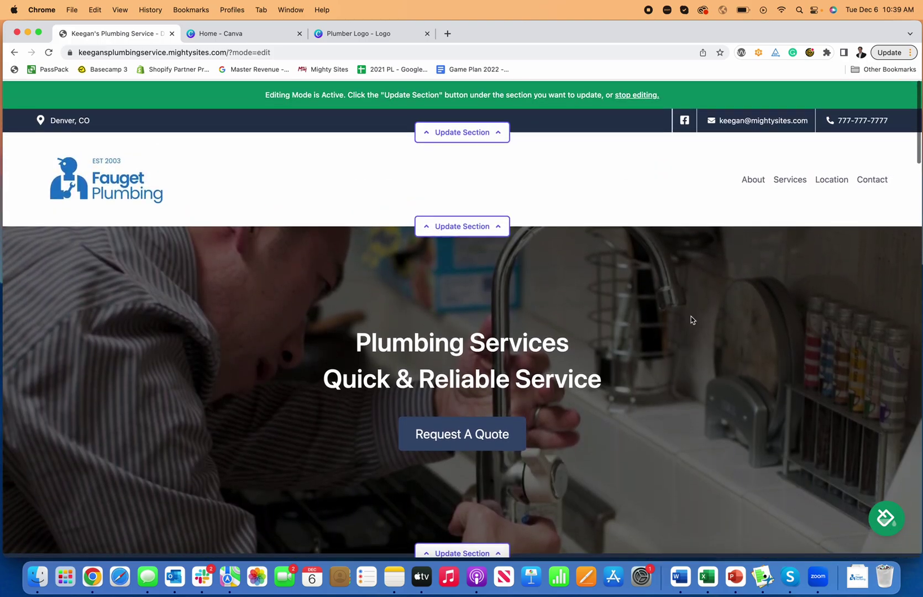
scroll(402, 221, "down", 10)
scroll(408, 226, "up", 8)
scroll(408, 227, "up", 3)
scroll(133, 174, "down", 5)
scroll(758, 310, "up", 5)
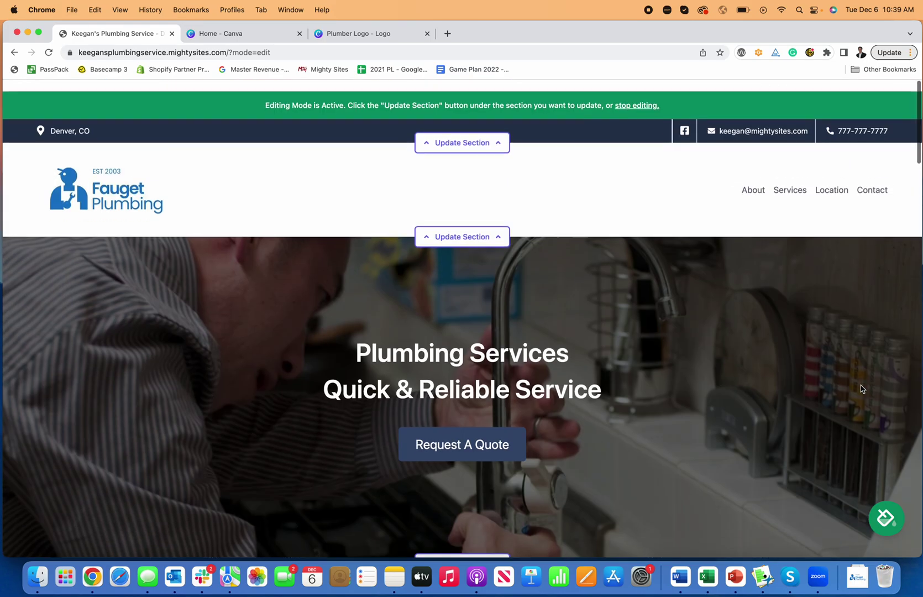
Step: Preview several colour themes, including maroon-pink, light with orange headings, light blue-navy and pink
left_click(887, 511)
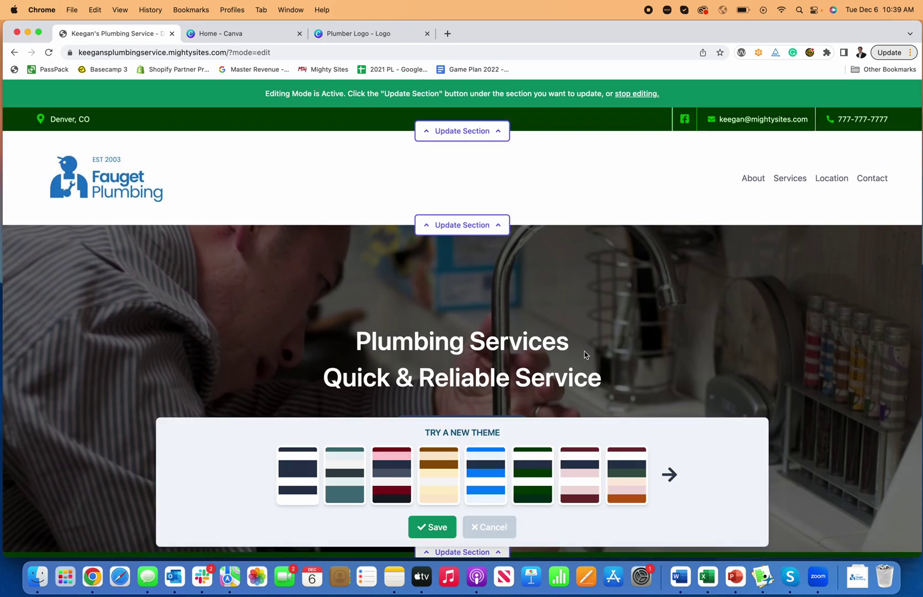
scroll(584, 354, "down", 8)
left_click(580, 474)
scroll(634, 346, "up", 10)
left_click(636, 482)
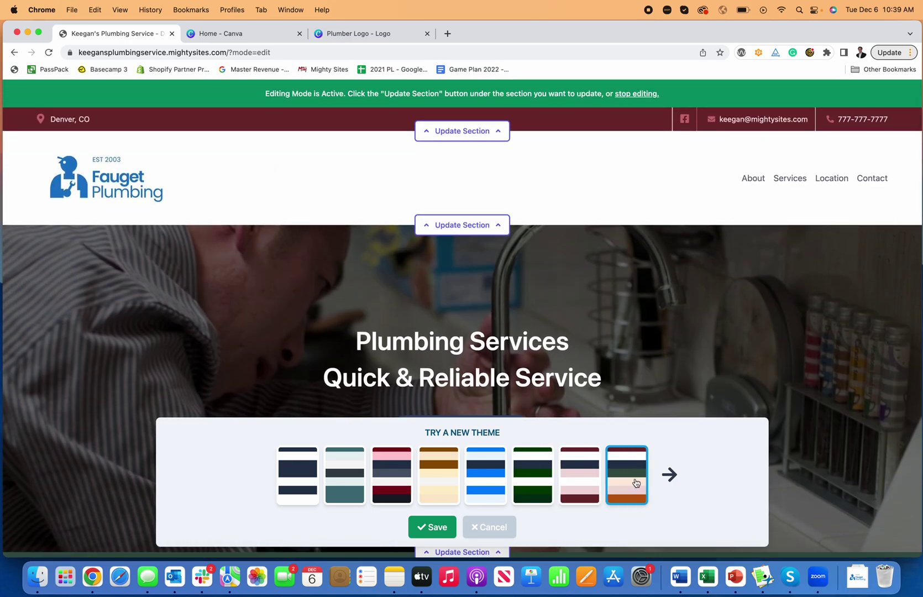
left_click(670, 474)
left_click(400, 471)
scroll(341, 365, "down", 2)
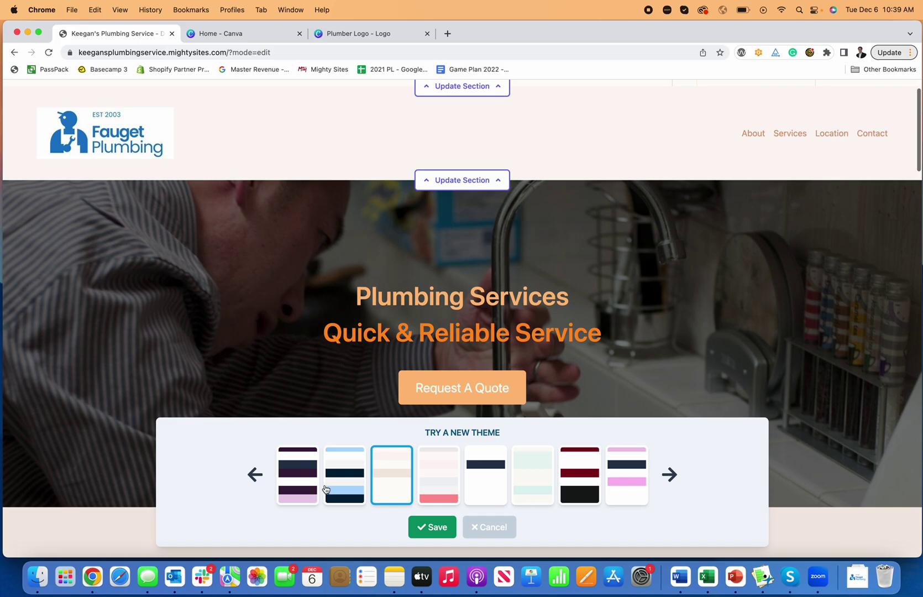
key("Left")
scroll(346, 367, "down", 10)
scroll(346, 373, "down", 5)
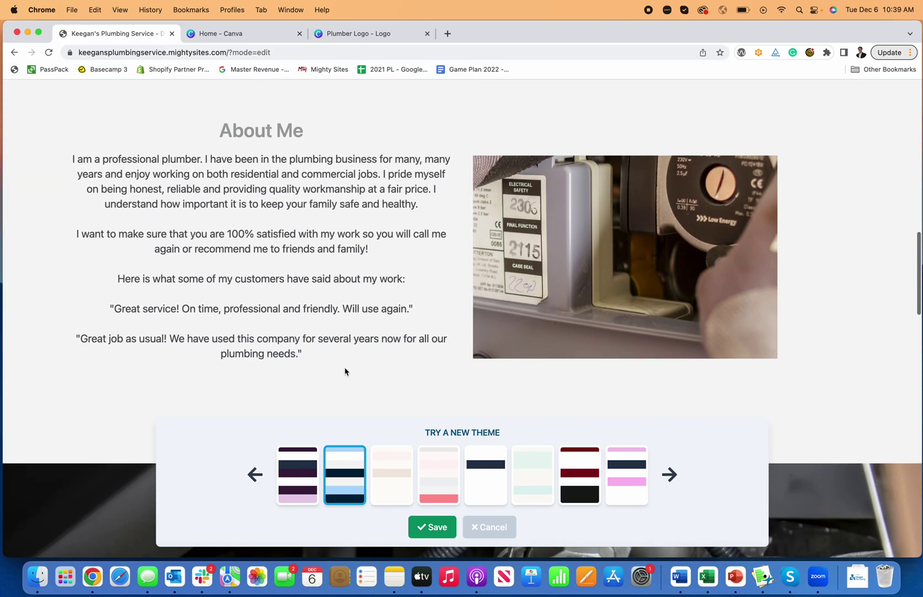
scroll(352, 379, "up", 15)
left_click(424, 477)
left_click(391, 484)
scroll(470, 387, "down", 12)
scroll(498, 352, "down", 10)
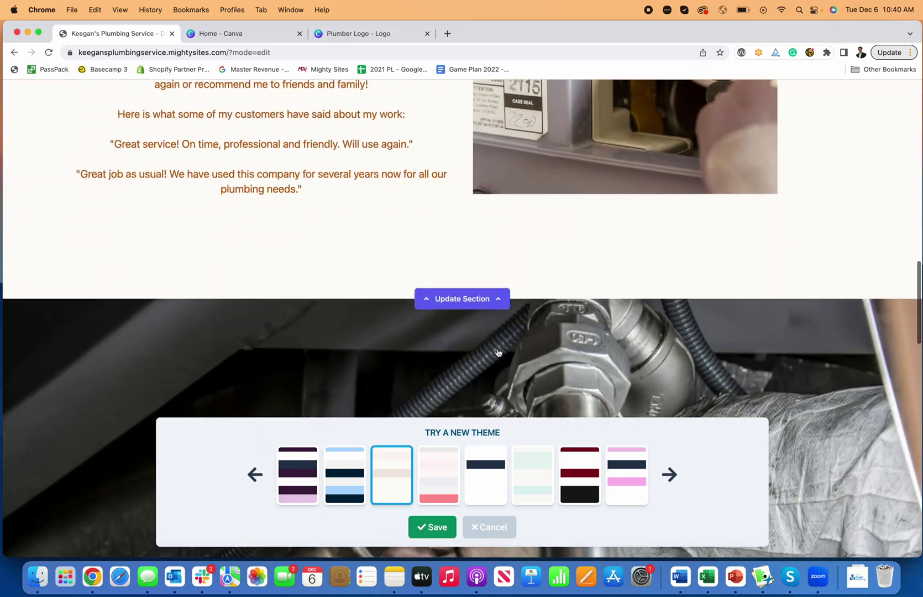
scroll(498, 354, "up", 13)
scroll(497, 354, "up", 10)
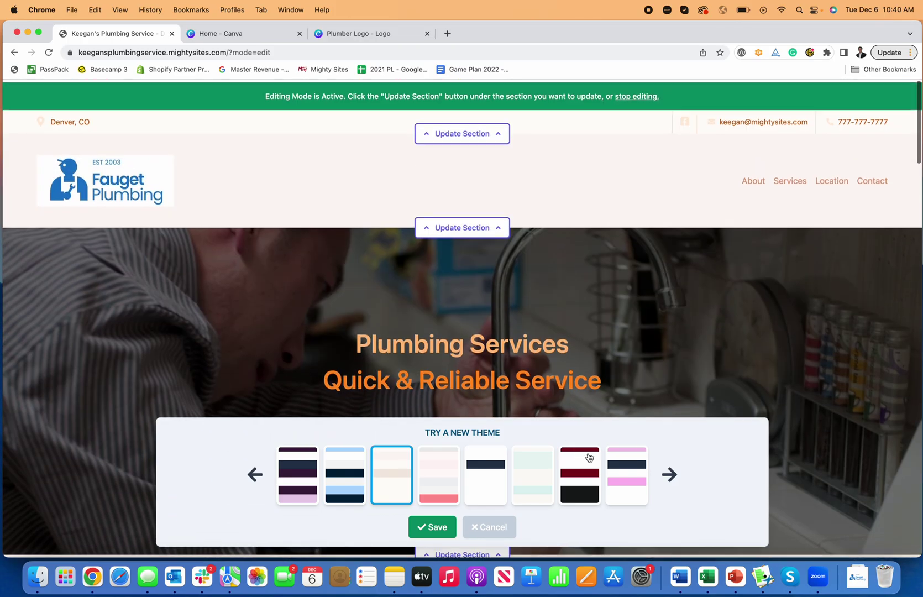
Step: Preview the fifth, sixth and brown-toned themes, then cancel all theme previews
left_click(669, 474)
left_click(549, 474)
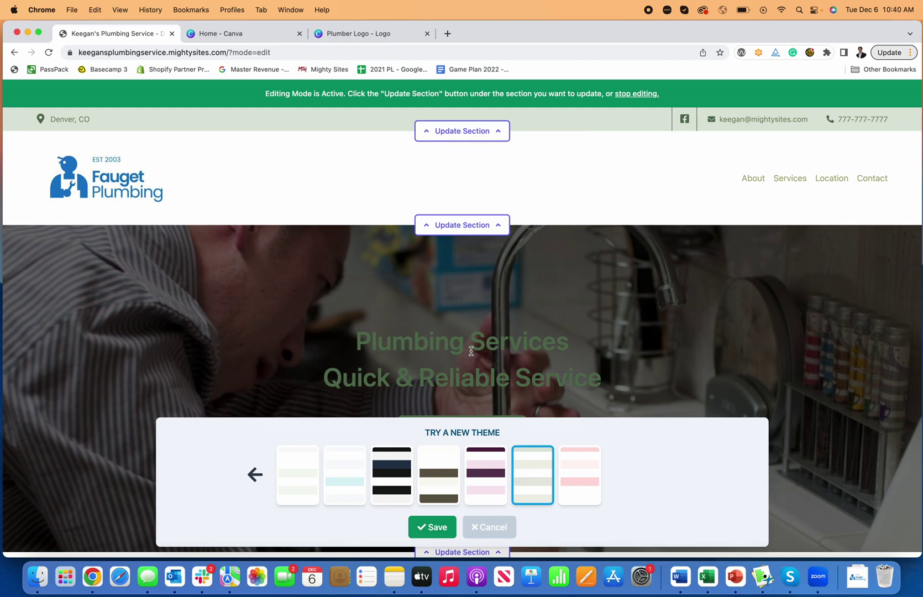
scroll(487, 383, "down", 8)
scroll(485, 382, "up", 6)
scroll(485, 384, "up", 3)
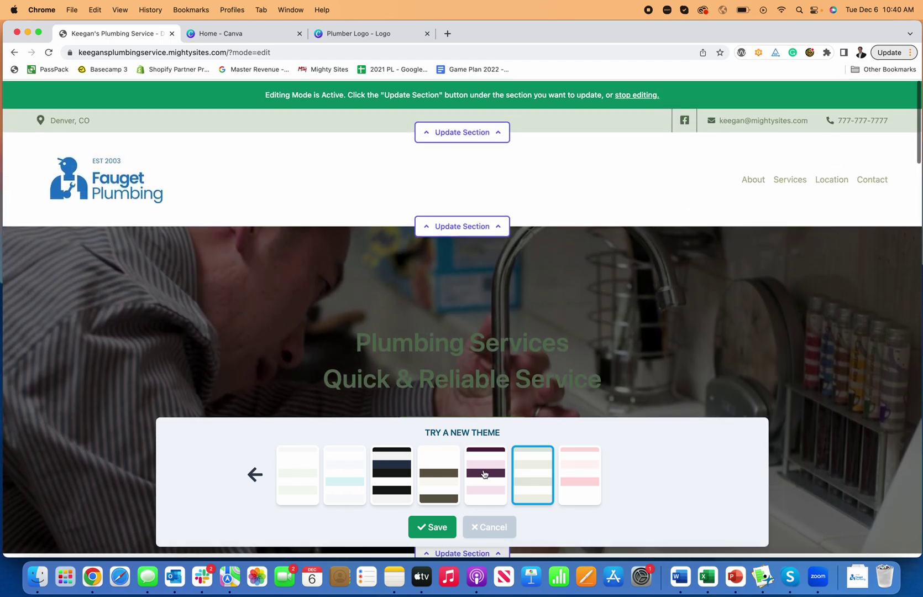
left_click(485, 474)
left_click(438, 475)
scroll(431, 390, "down", 3)
scroll(431, 390, "down", 10)
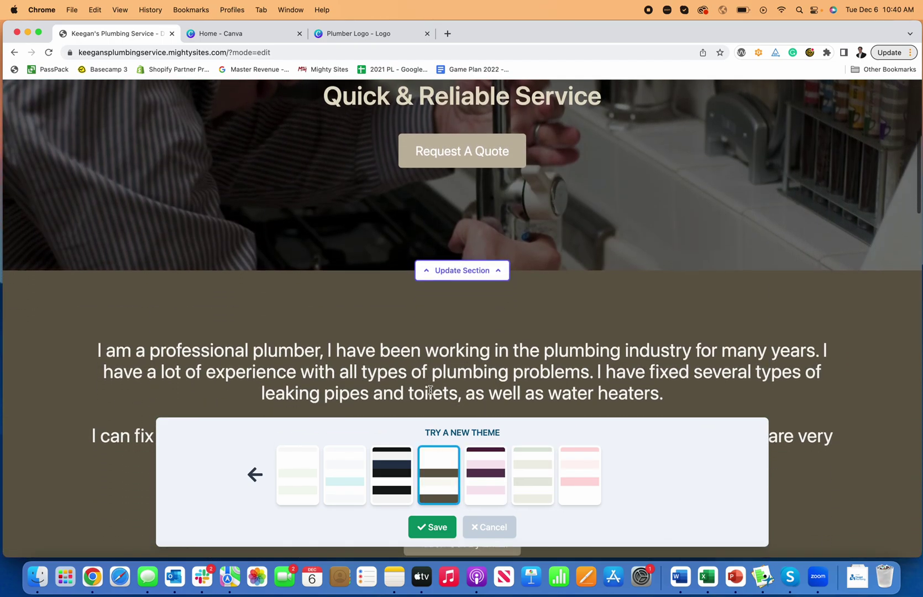
left_click(492, 530)
scroll(493, 528, "up", 10)
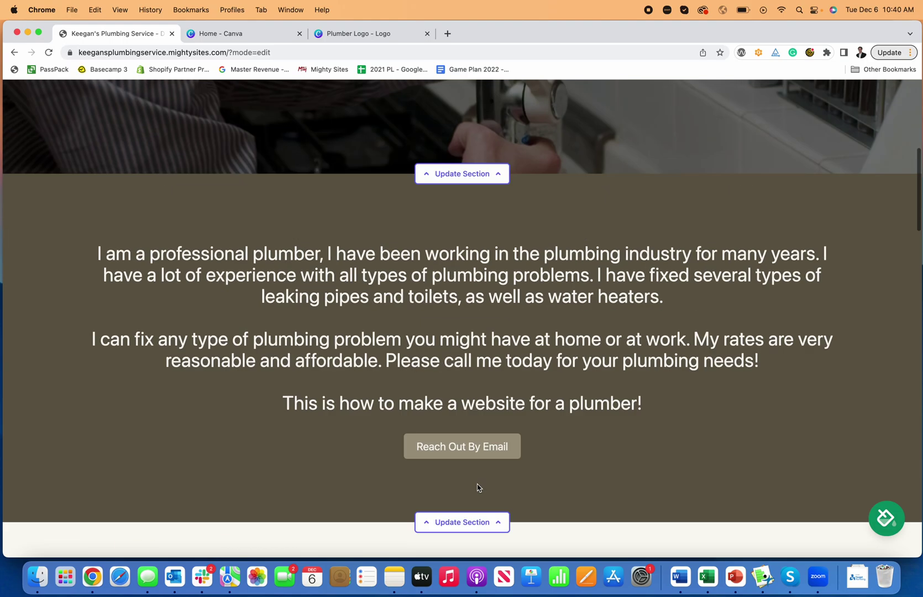
scroll(500, 378, "down", 10)
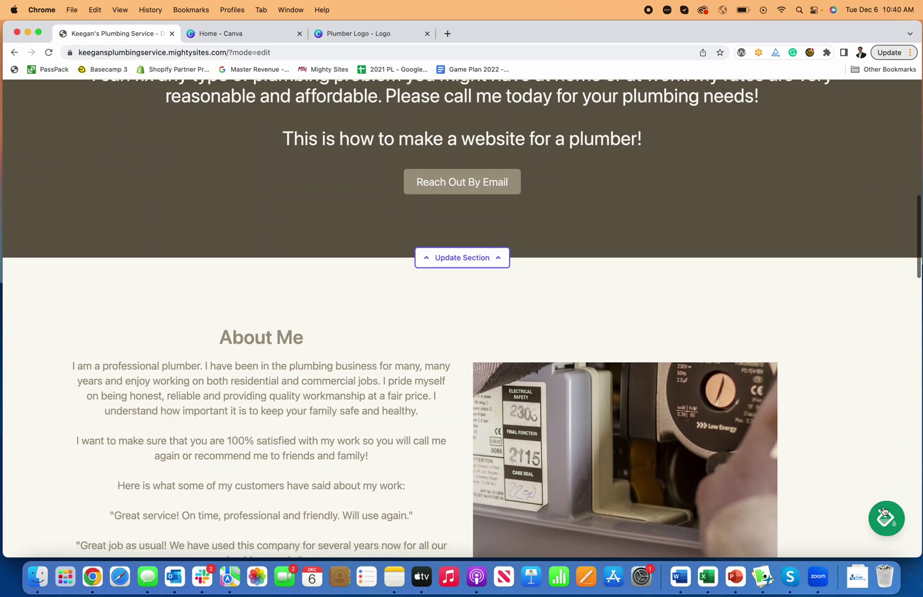
Step: Apply the first dark navy colour theme and save it
left_click(884, 516)
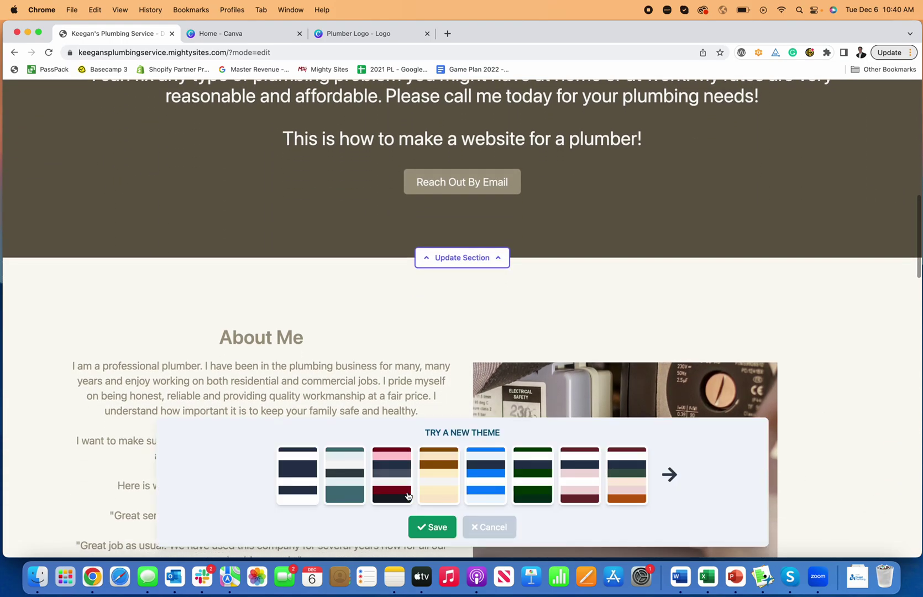
left_click(315, 489)
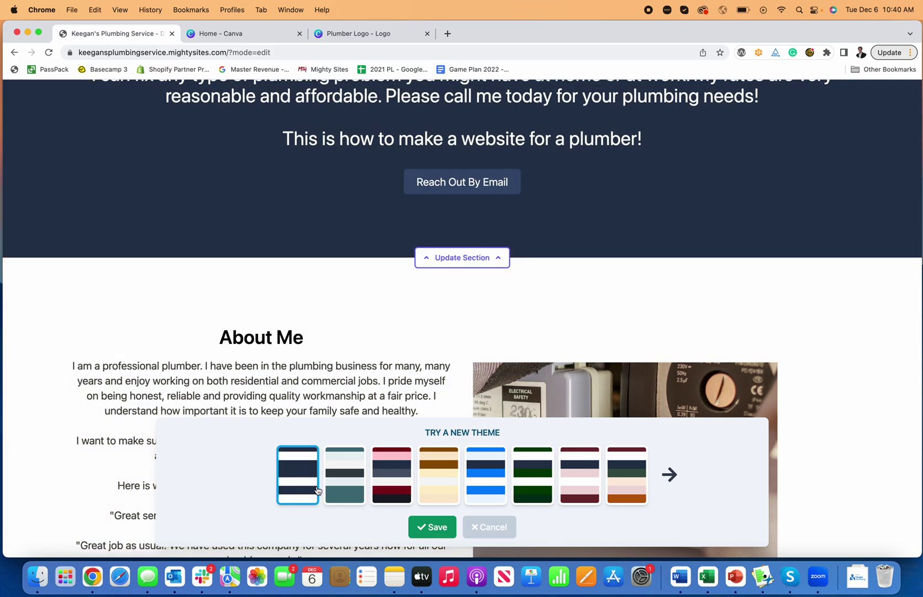
left_click(433, 527)
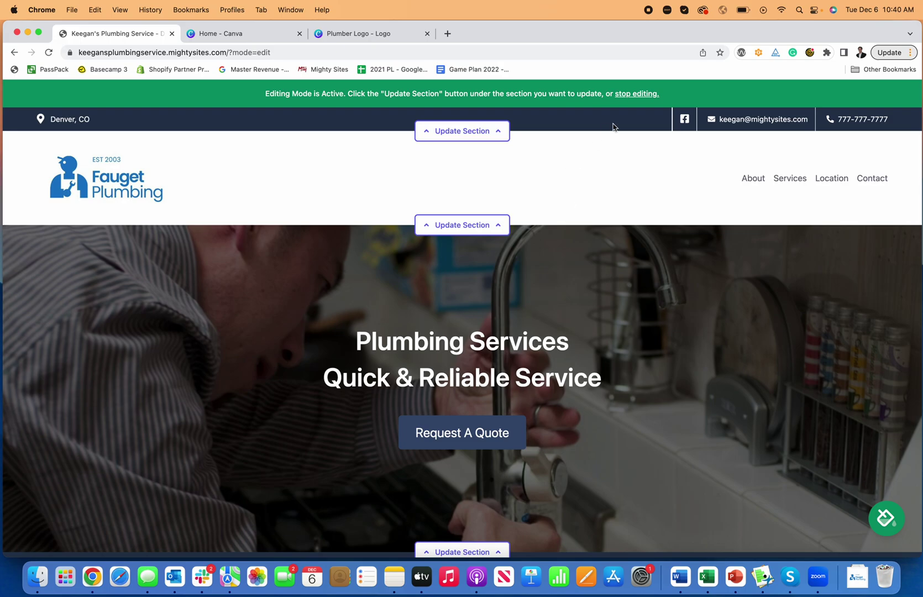
Step: Stop editing, go to the Site Dashboard, and check the site's leads
left_click(626, 95)
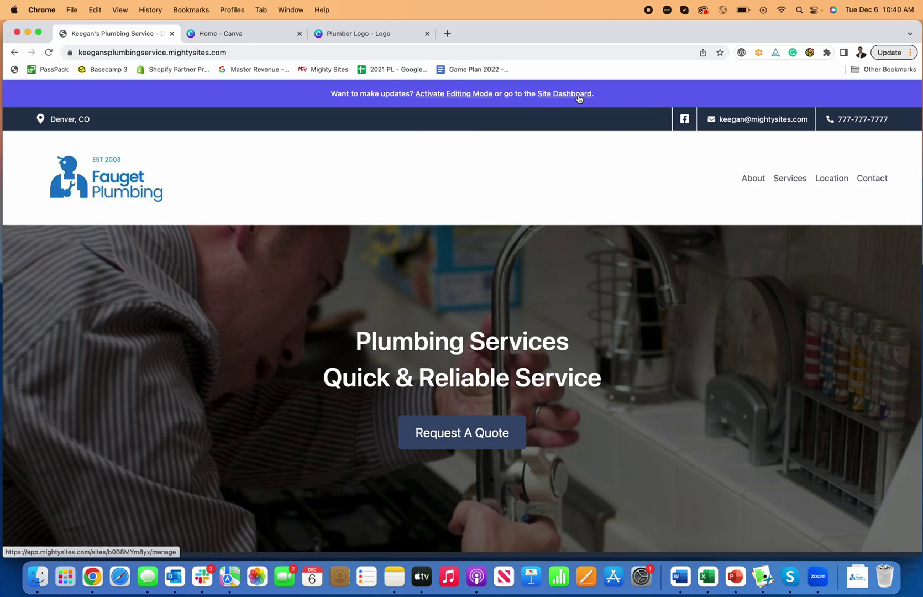
left_click(563, 94)
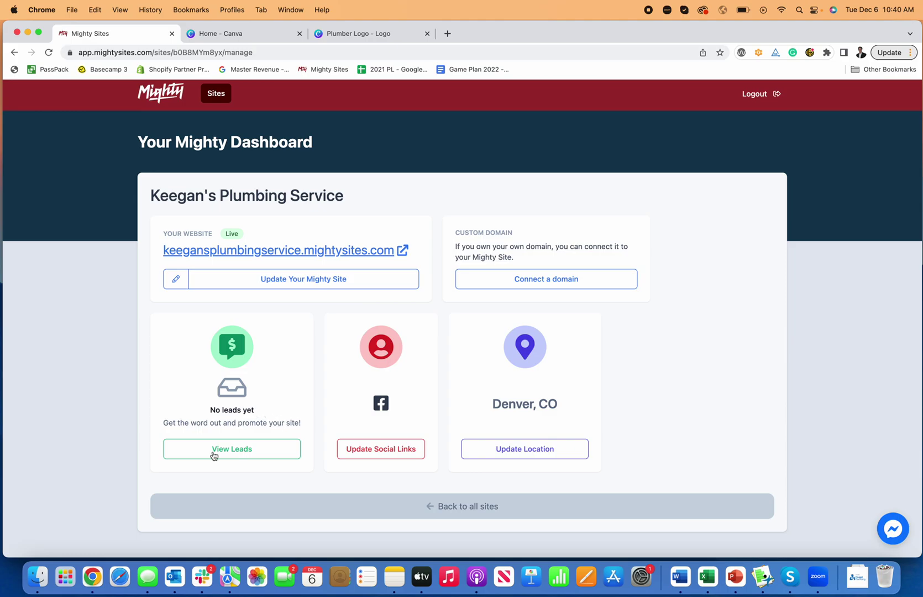
left_click(241, 450)
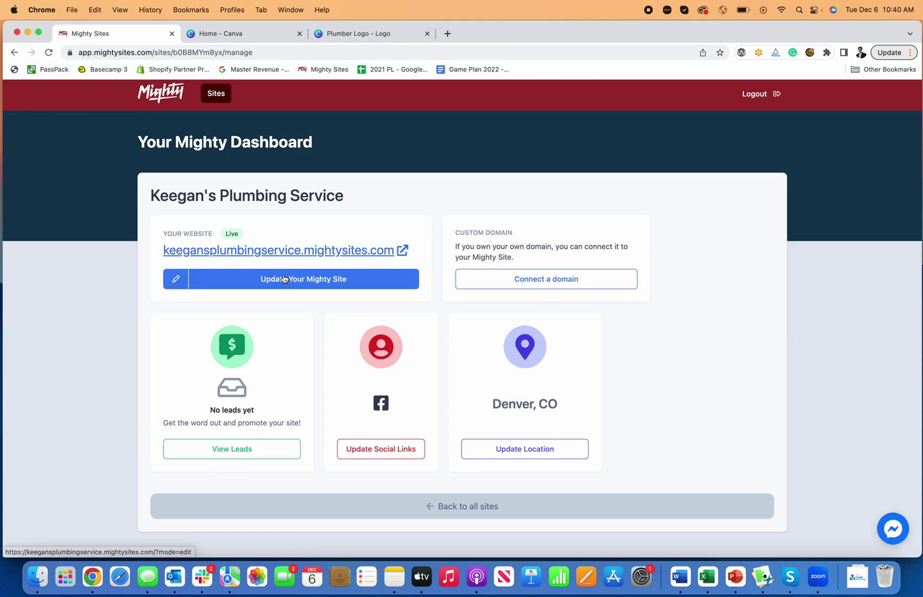
Step: View the Connect a domain page, return to the dashboard, and reopen the site for editing
left_click(575, 278)
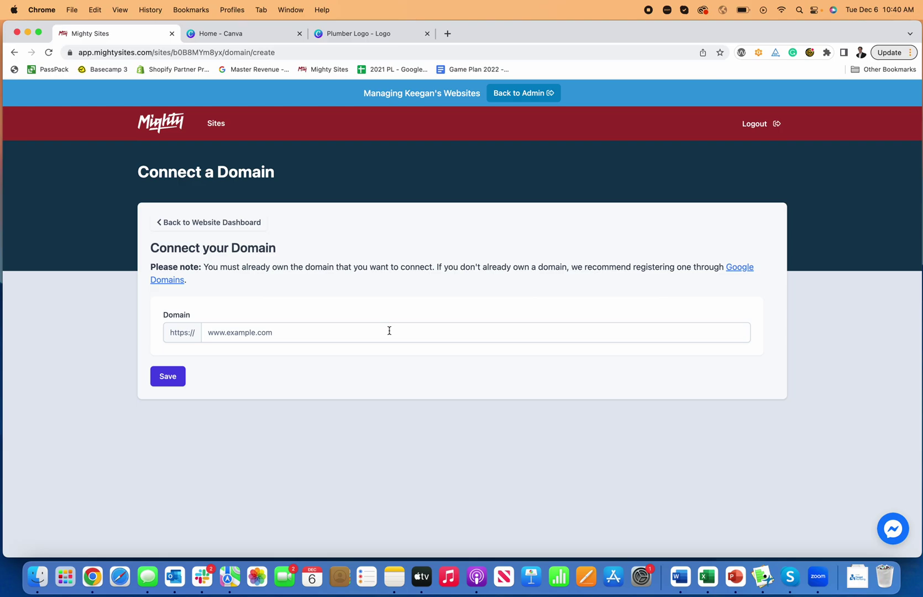
left_click(250, 223)
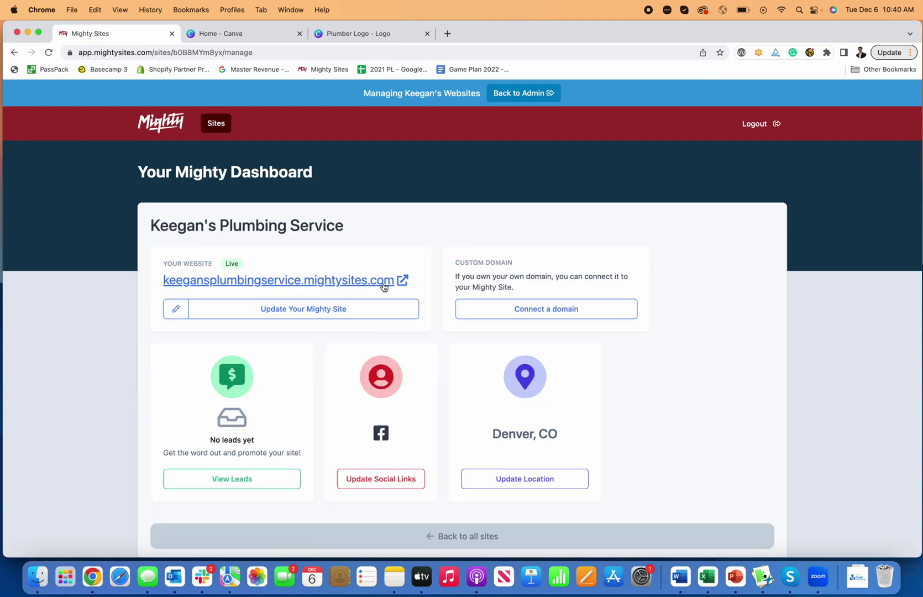
left_click(70, 52)
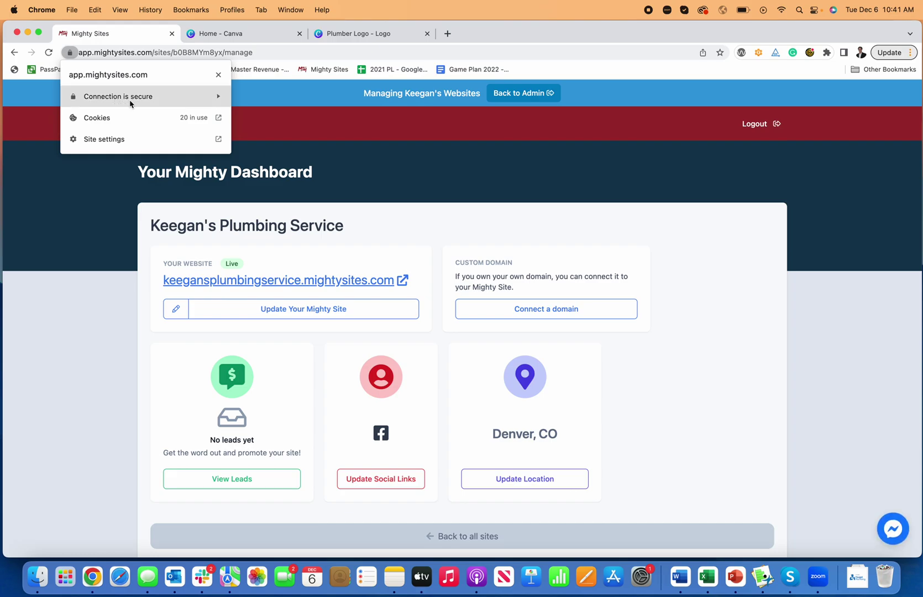
left_click(70, 200)
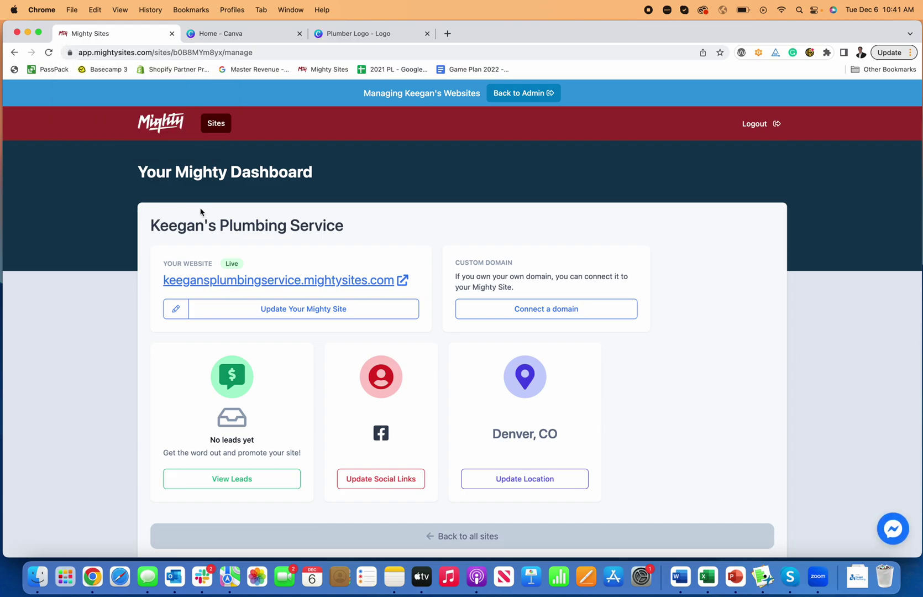
left_click(282, 309)
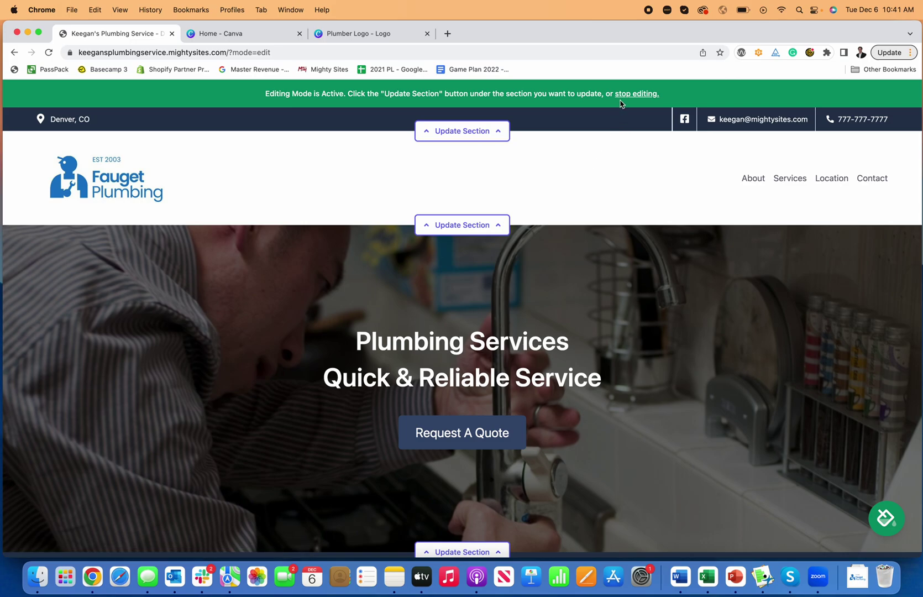
Step: Stop editing and scroll through the live site's hero, About Me and services sections
left_click(624, 94)
scroll(516, 281, "down", 2)
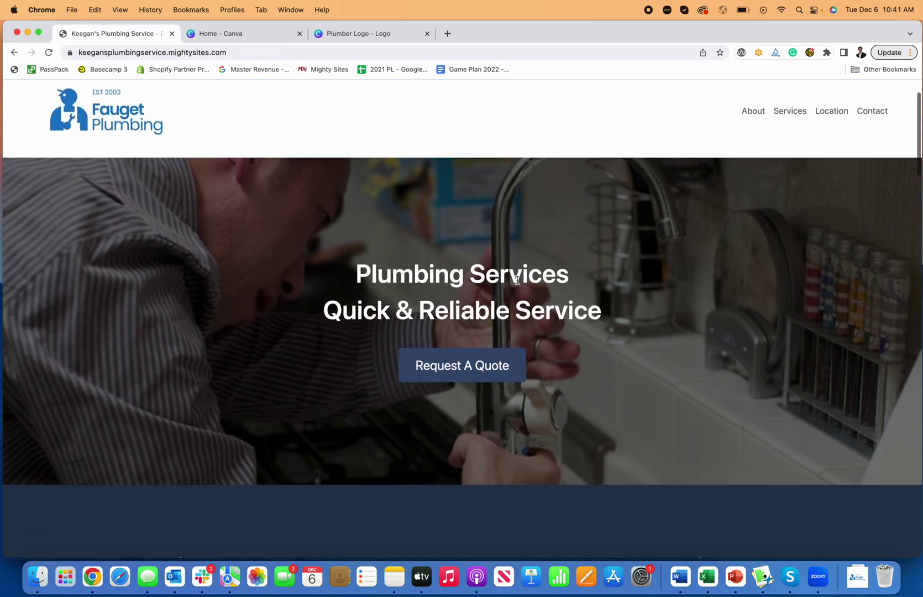
scroll(515, 281, "down", 9)
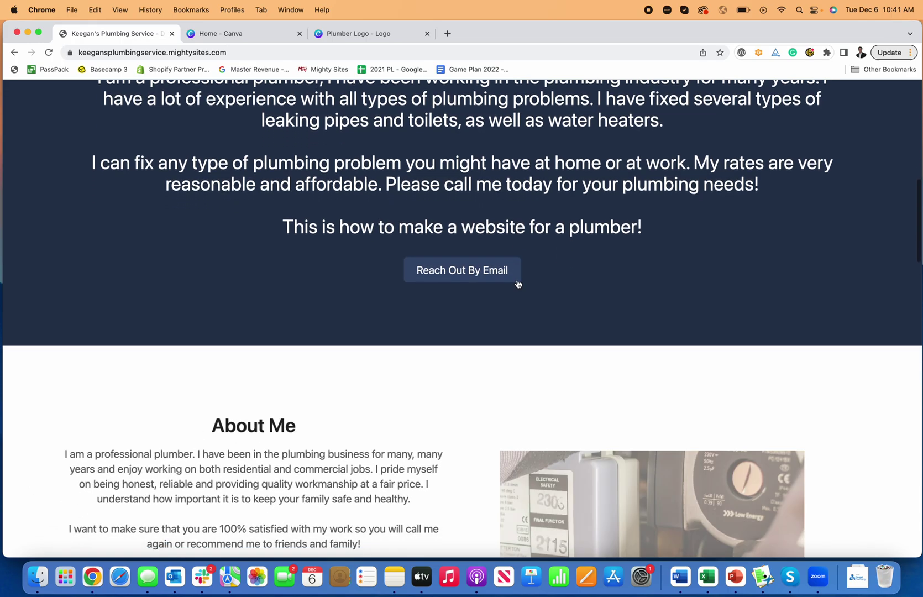
scroll(517, 283, "down", 13)
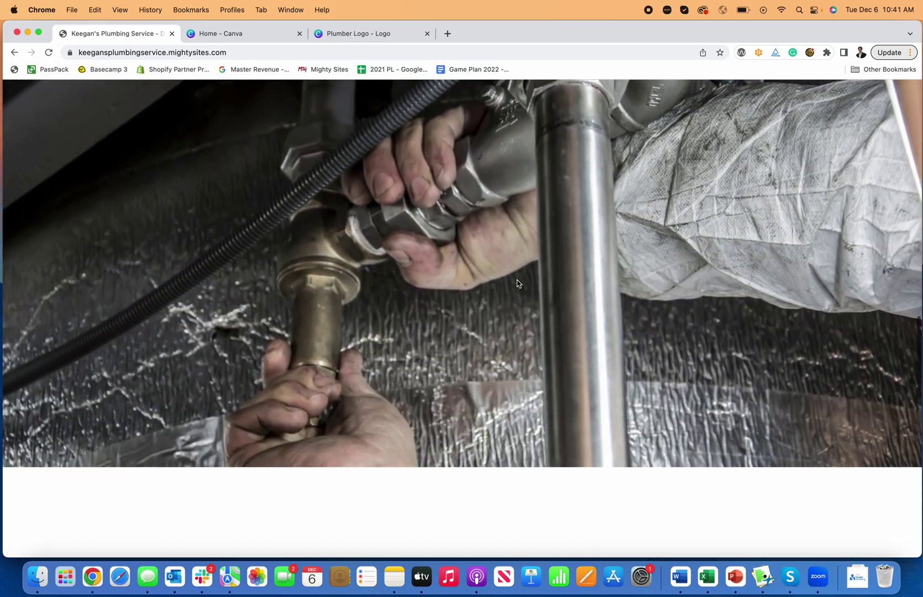
scroll(517, 283, "down", 15)
scroll(517, 284, "up", 20)
scroll(516, 284, "up", 10)
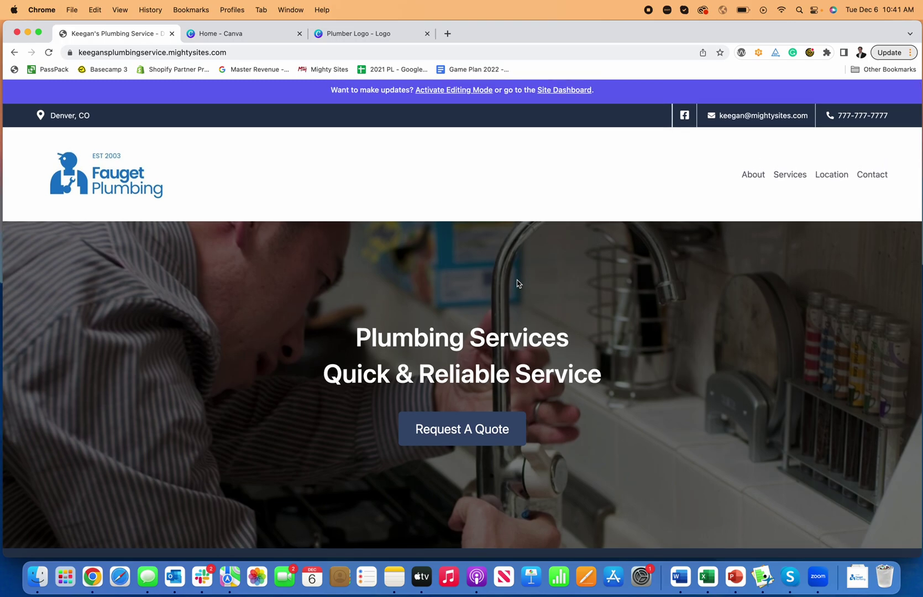
scroll(517, 284, "down", 10)
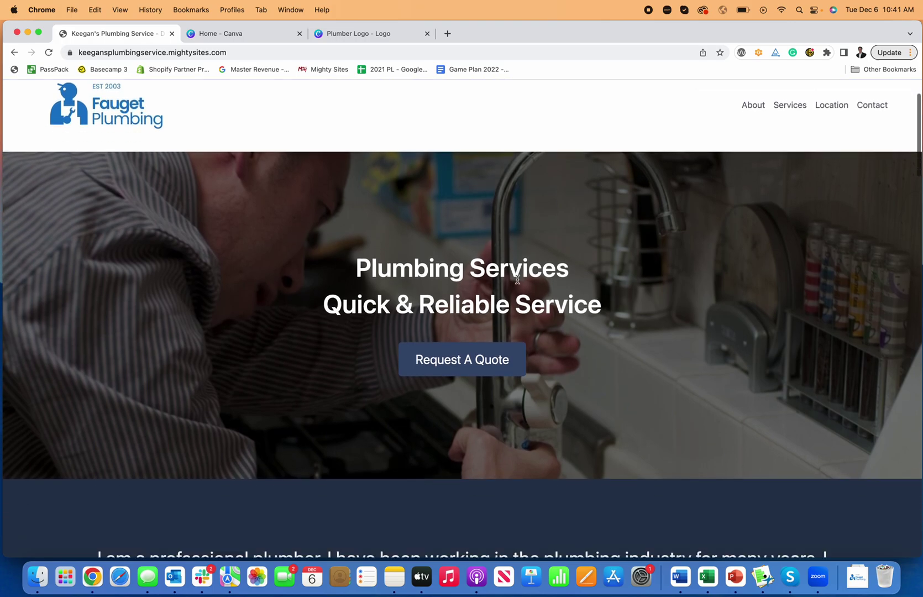
scroll(520, 277, "down", 12)
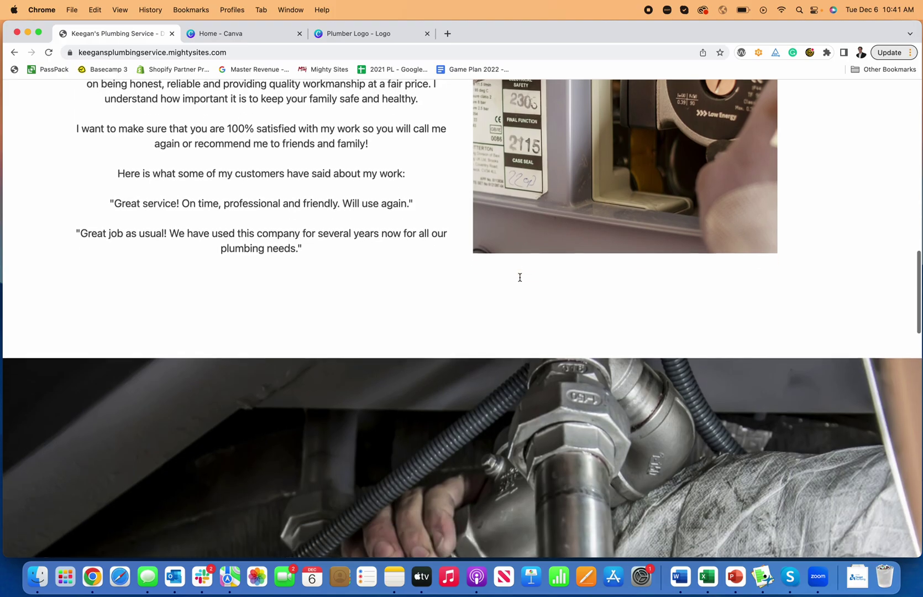
scroll(520, 281, "down", 12)
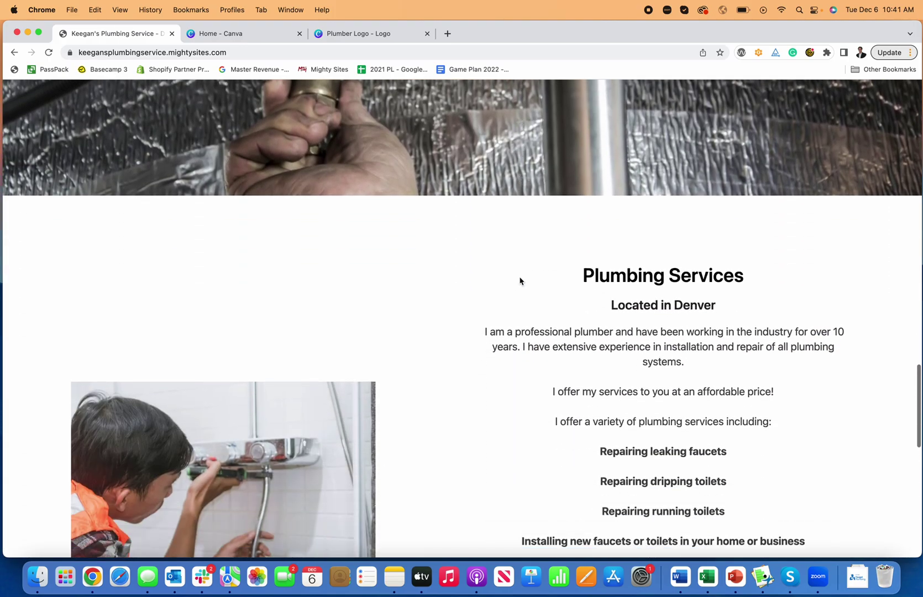
scroll(520, 281, "up", 20)
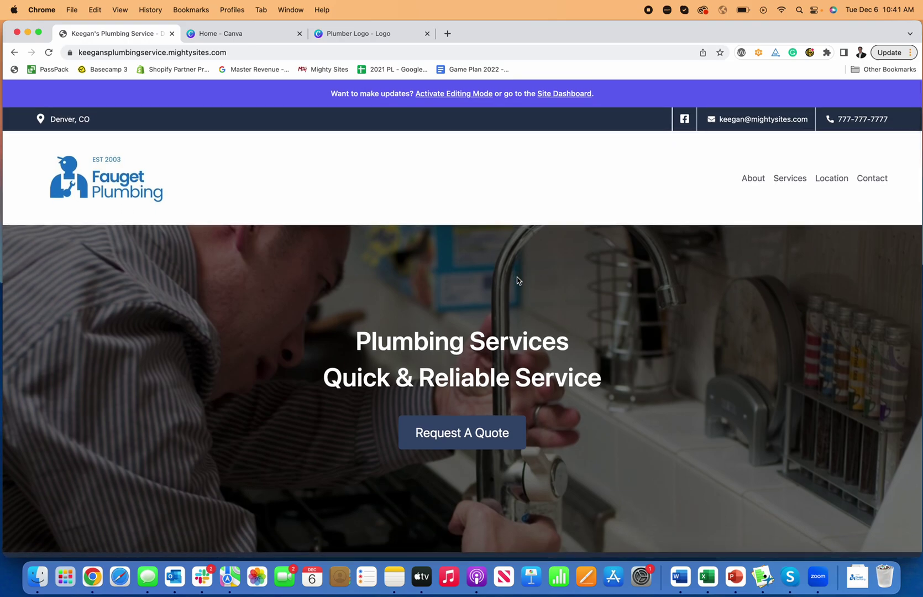